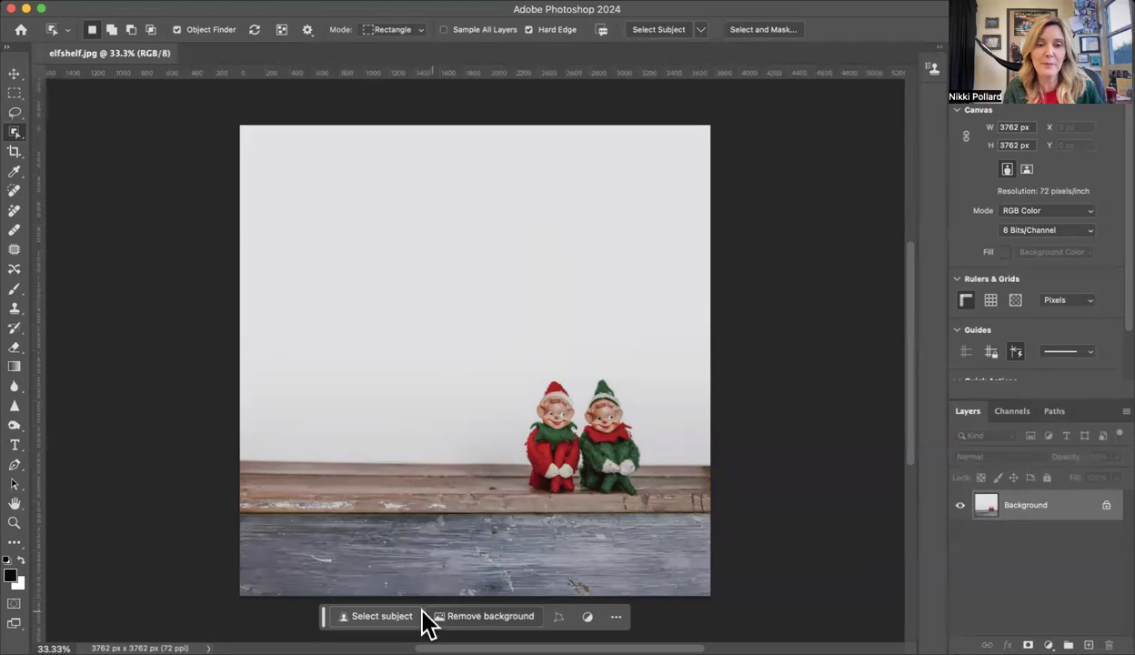
# - Select the two elves as the subject, then add the wooden shelf and floor to the selection
pyautogui.click(375, 615)
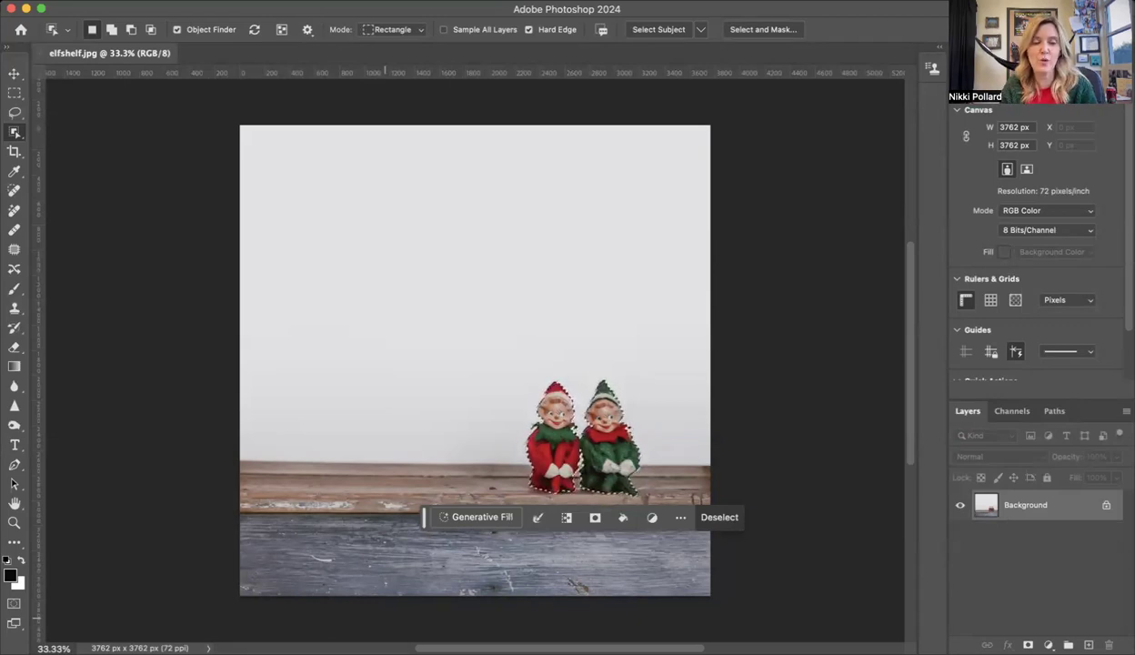
pyautogui.press('shift')
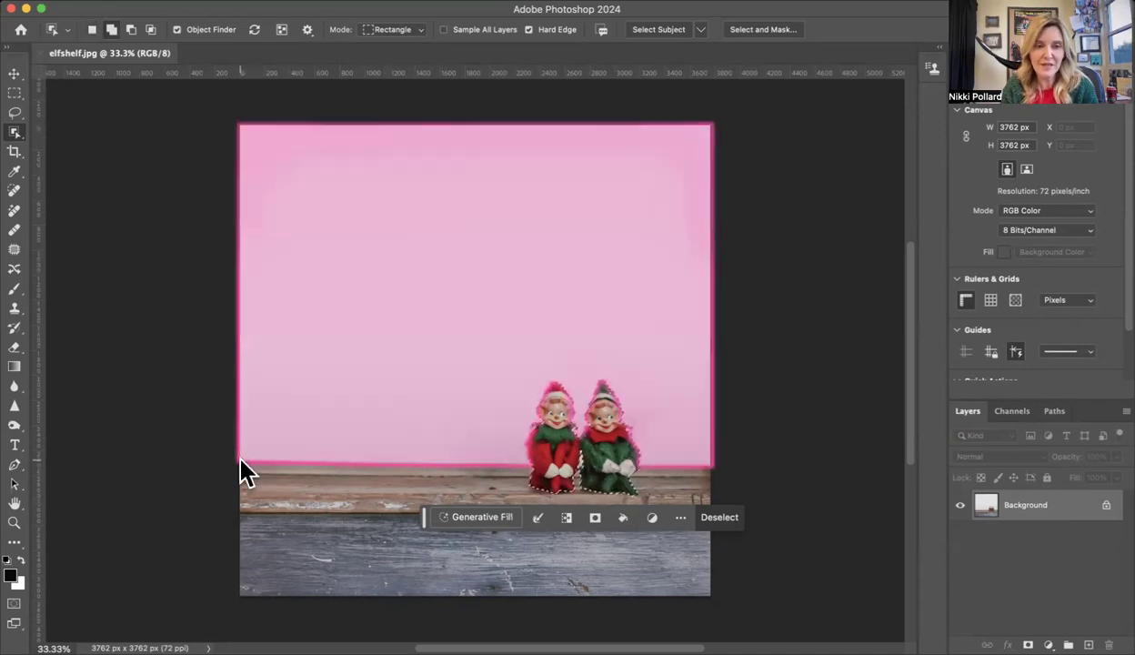
pyautogui.moveTo(241, 467); pyautogui.dragTo(728, 598)
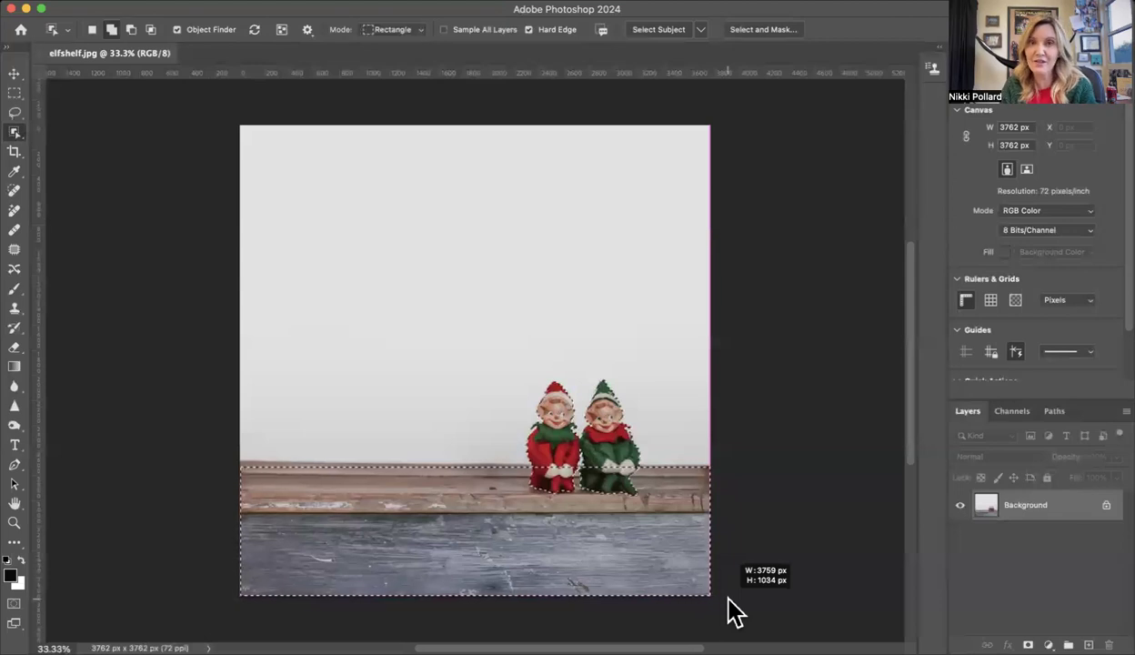
pyautogui.moveTo(734, 612); pyautogui.dragTo(732, 607)
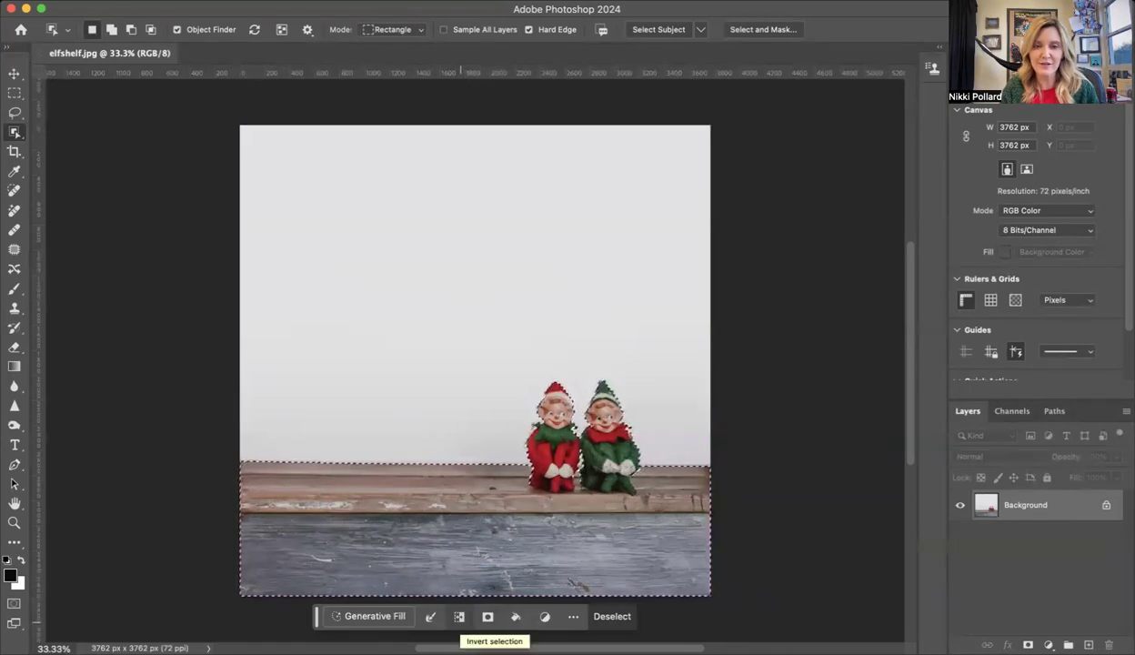
# - Invert the selection to the bare wall above the shelf and close the Window menu
pyautogui.click(459, 616)
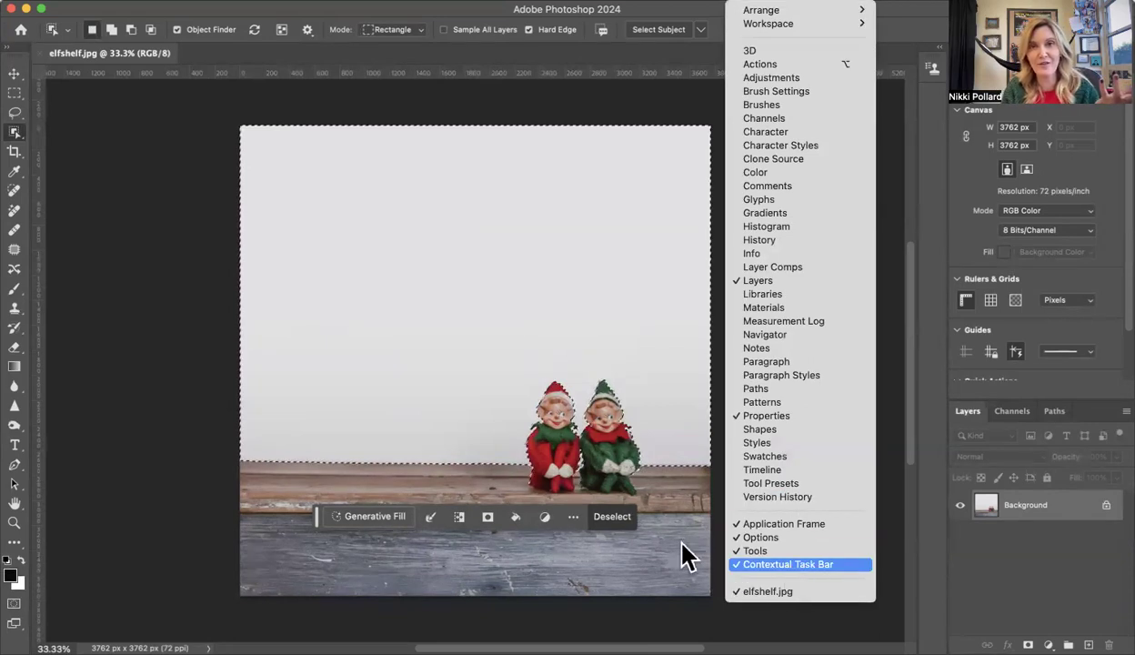
pyautogui.click(361, 520)
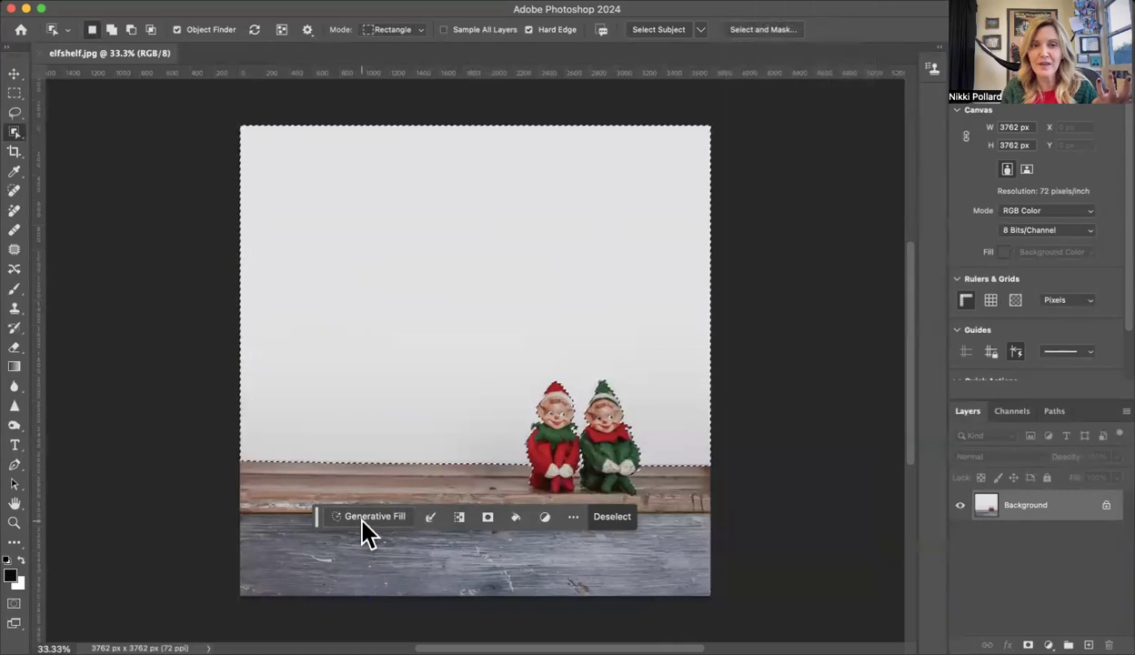
# - Generative-fill the wall with the prompt 'holliday wallpaper vintage'
pyautogui.click(367, 519)
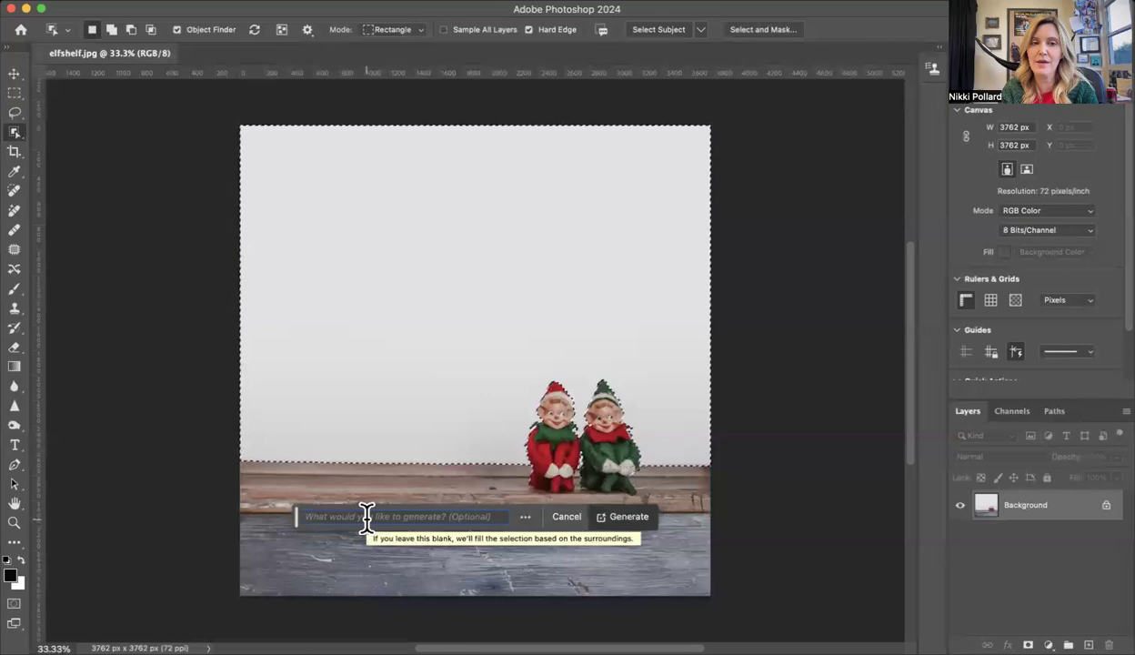
pyautogui.write('holliday wal')
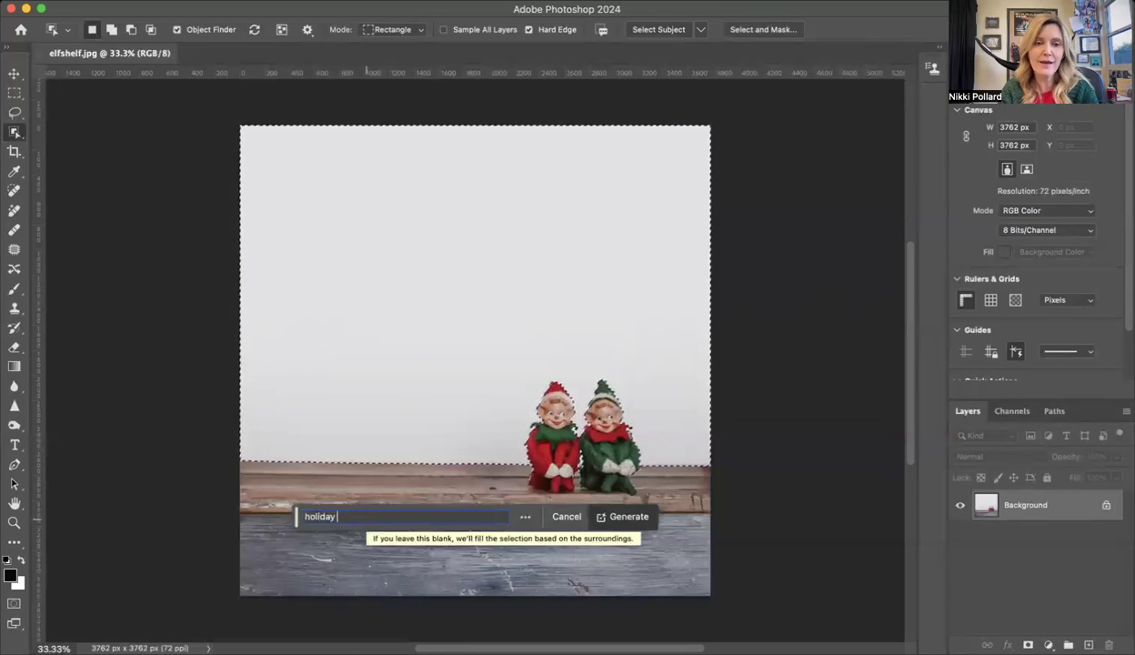
pyautogui.write('lpaper')
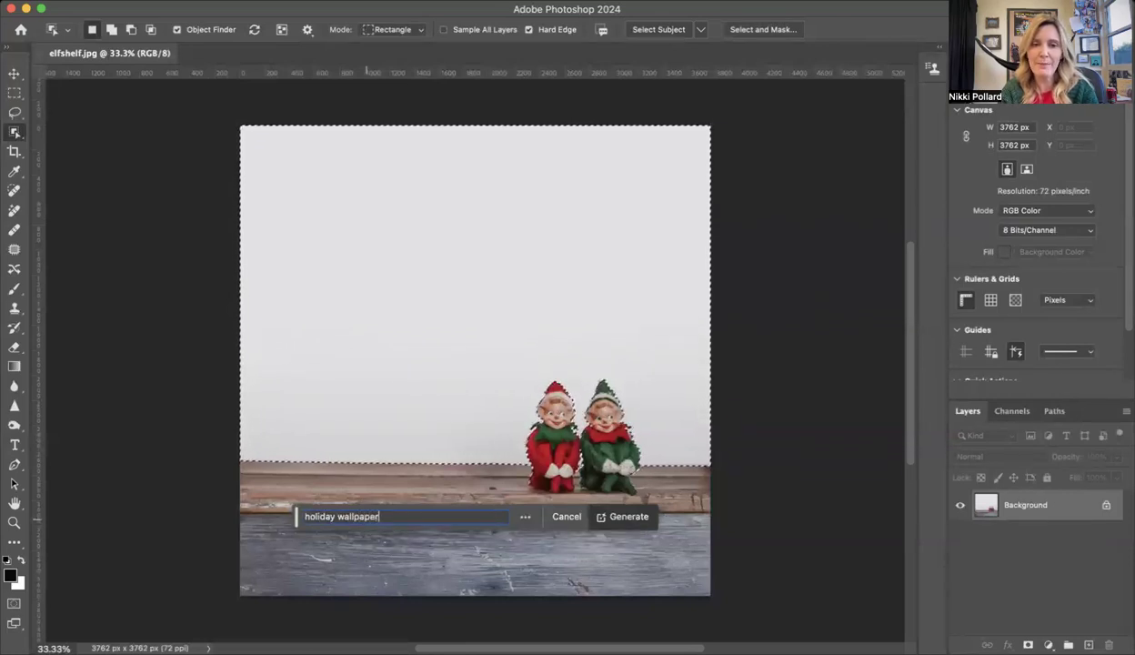
pyautogui.write(' vintage')
pyautogui.press('Return')
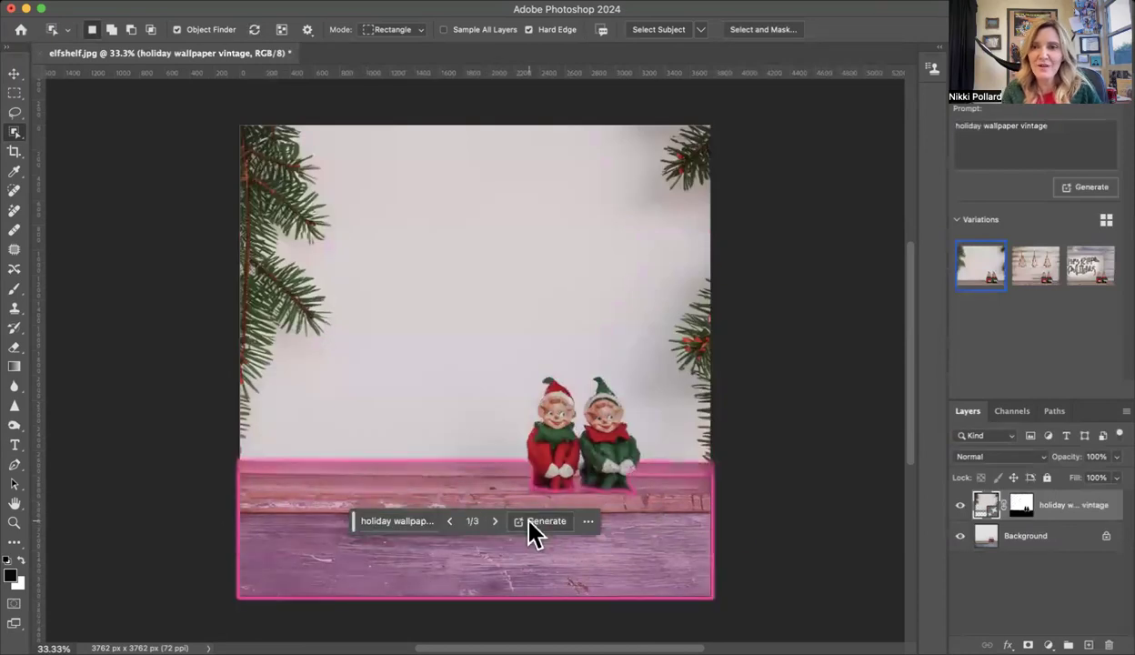
# - Browse the wallpaper variations, generate three more, and apply variation 3 of 6, the pale floral wall
pyautogui.click(492, 524)
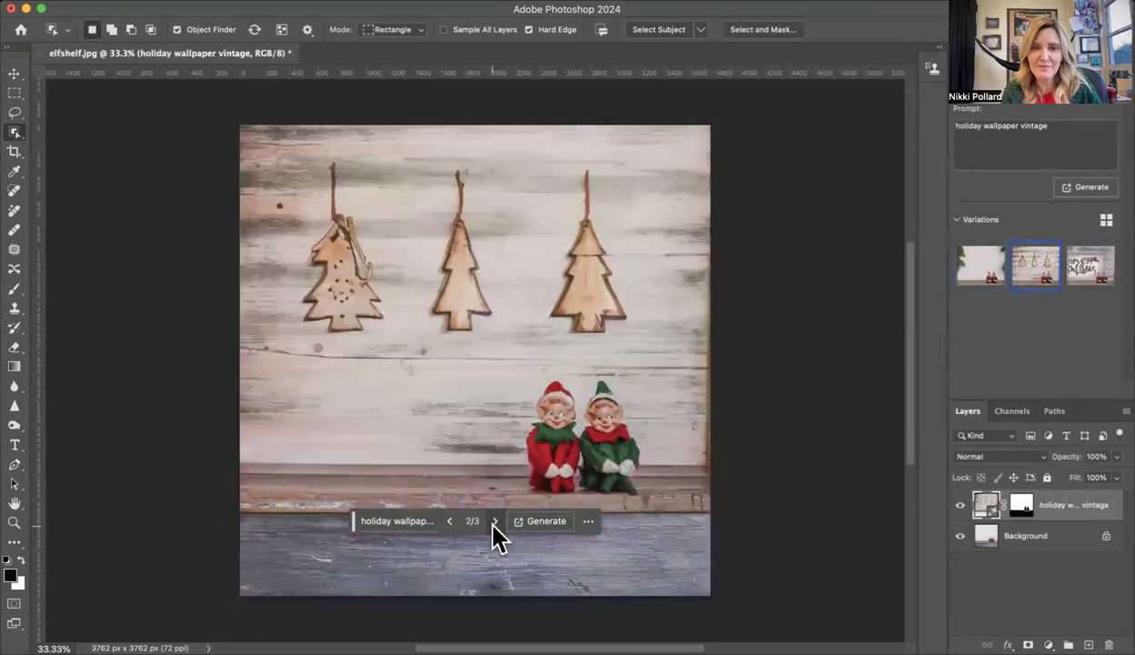
pyautogui.click(493, 524)
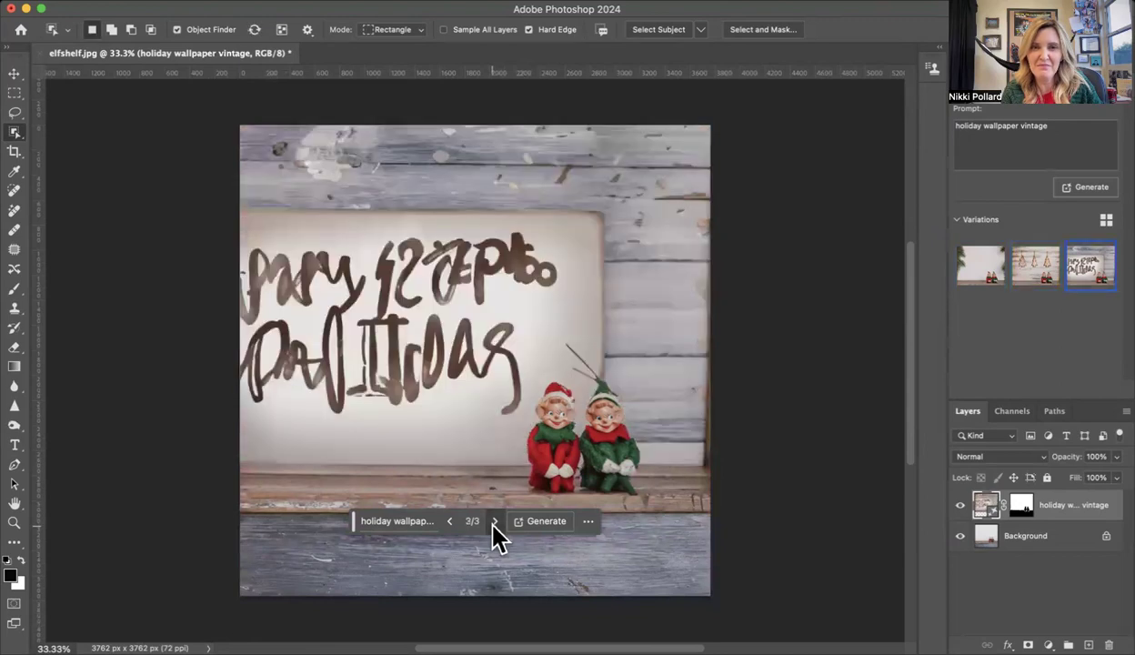
pyautogui.click(544, 522)
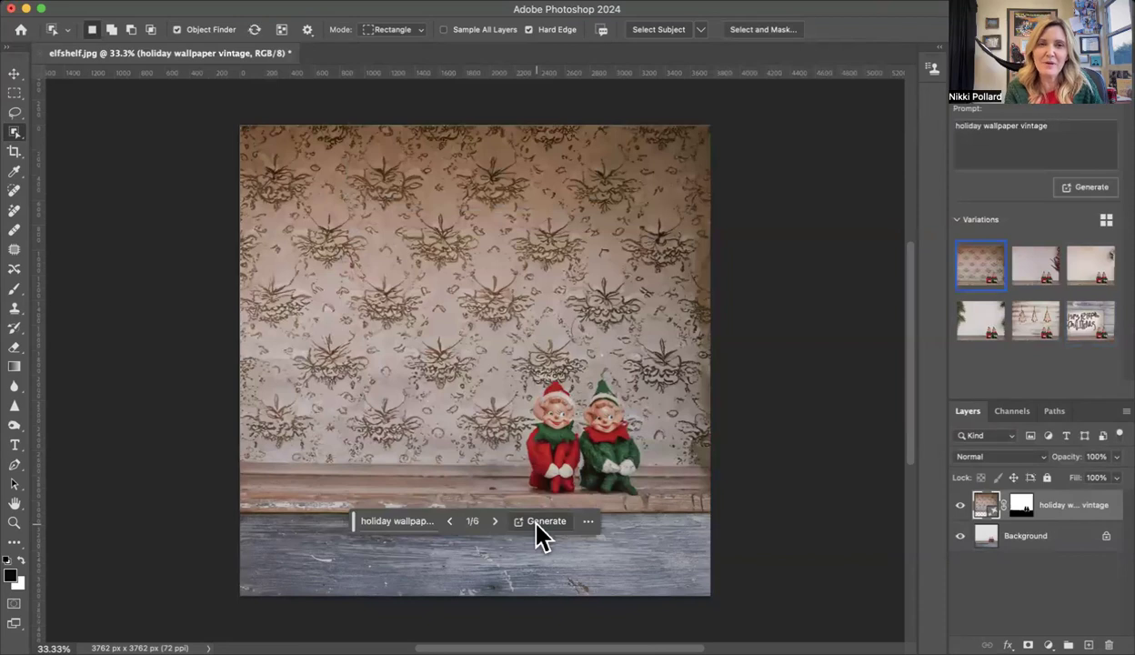
pyautogui.click(494, 521)
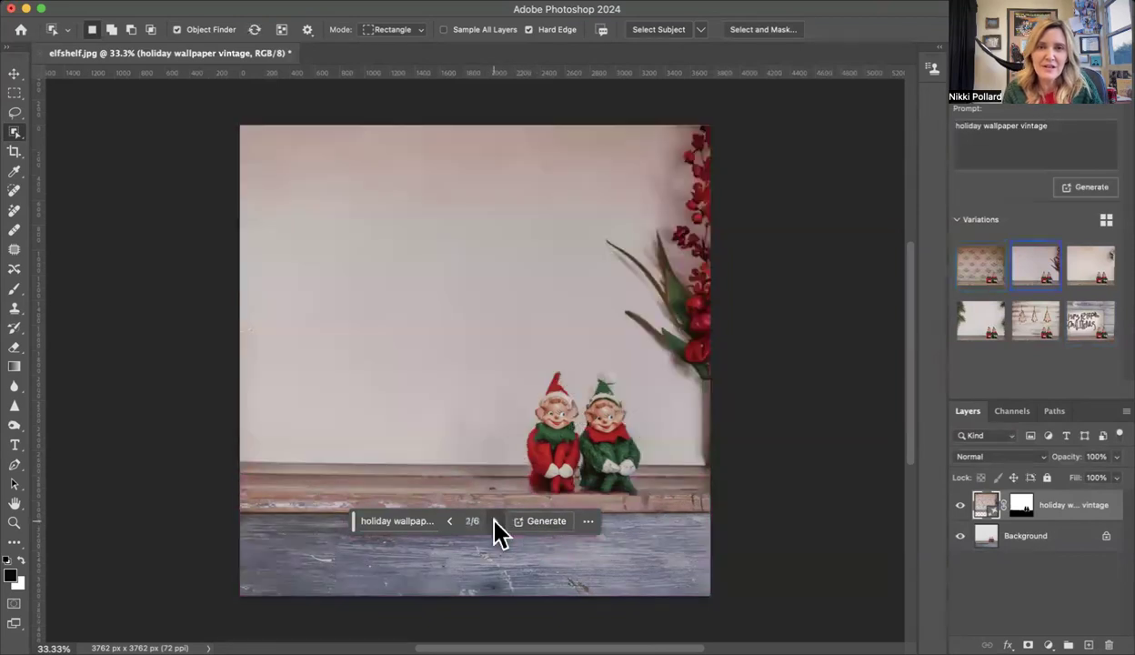
pyautogui.click(494, 520)
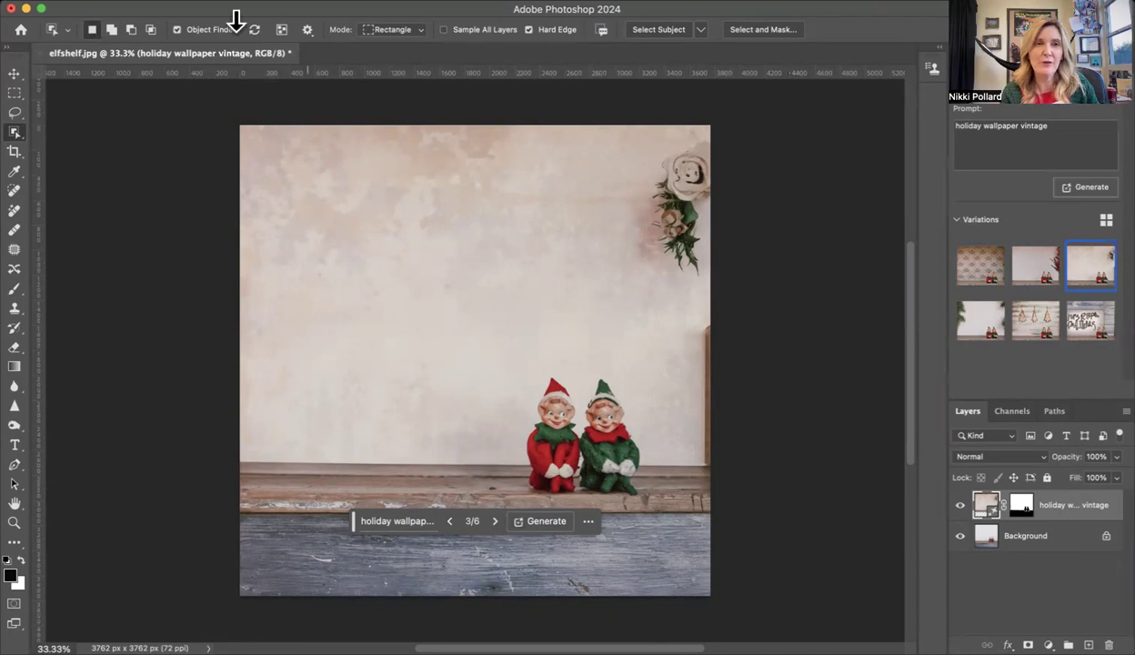
# - Place perfectsnowglobe.png into the photo as an embedded image
pyautogui.click(182, 0)
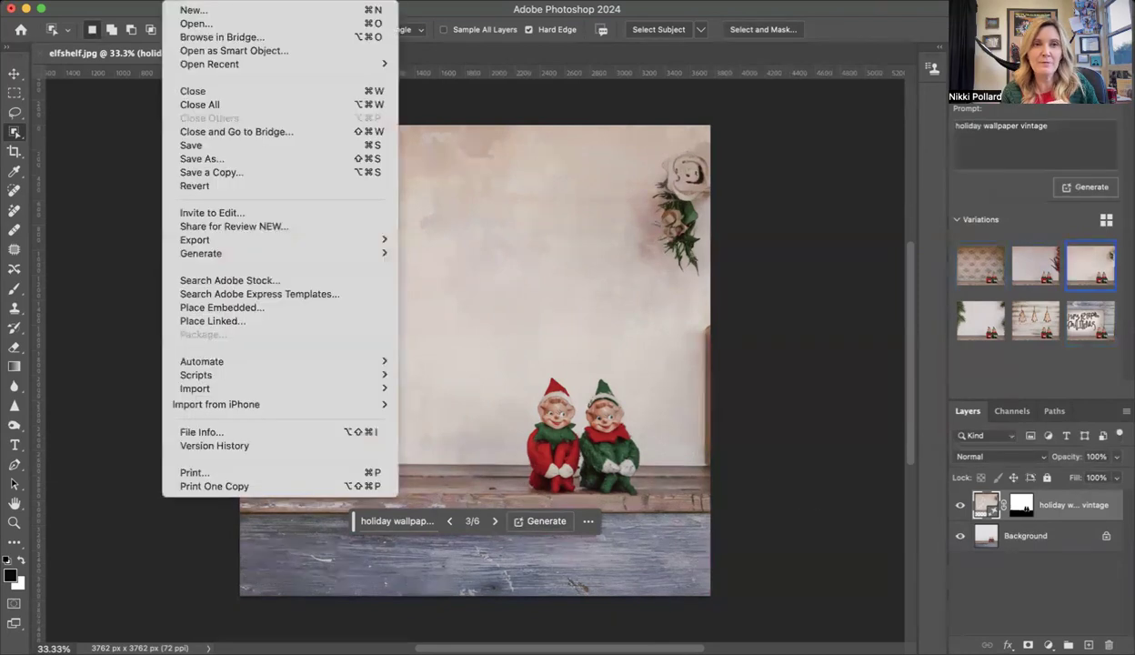
pyautogui.click(222, 307)
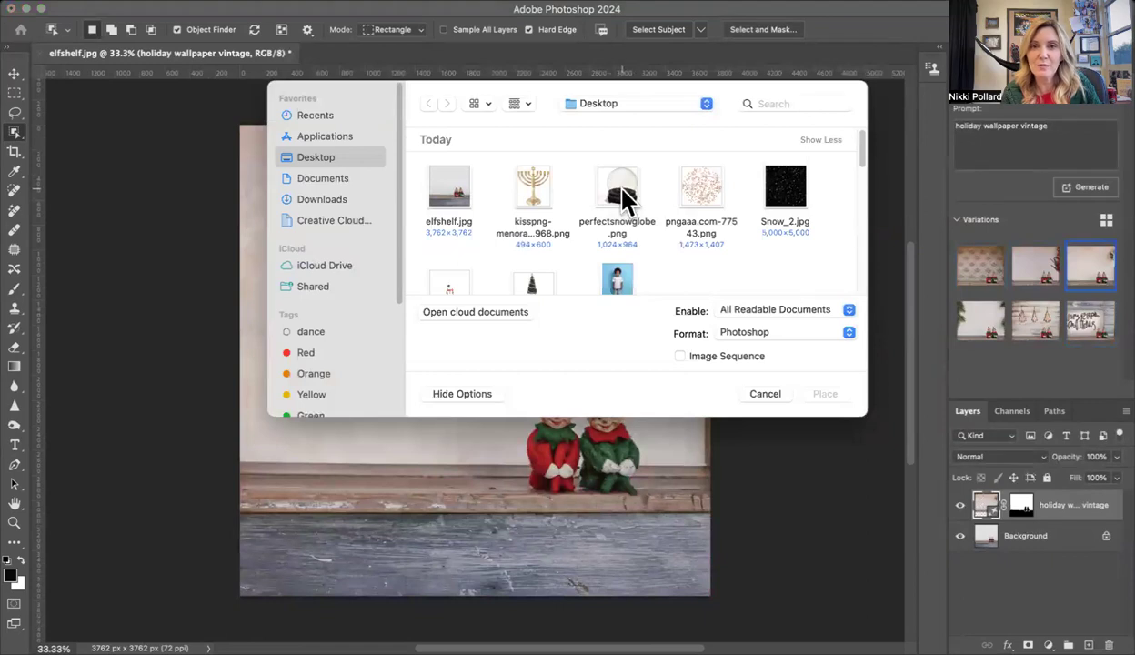
pyautogui.click(621, 195)
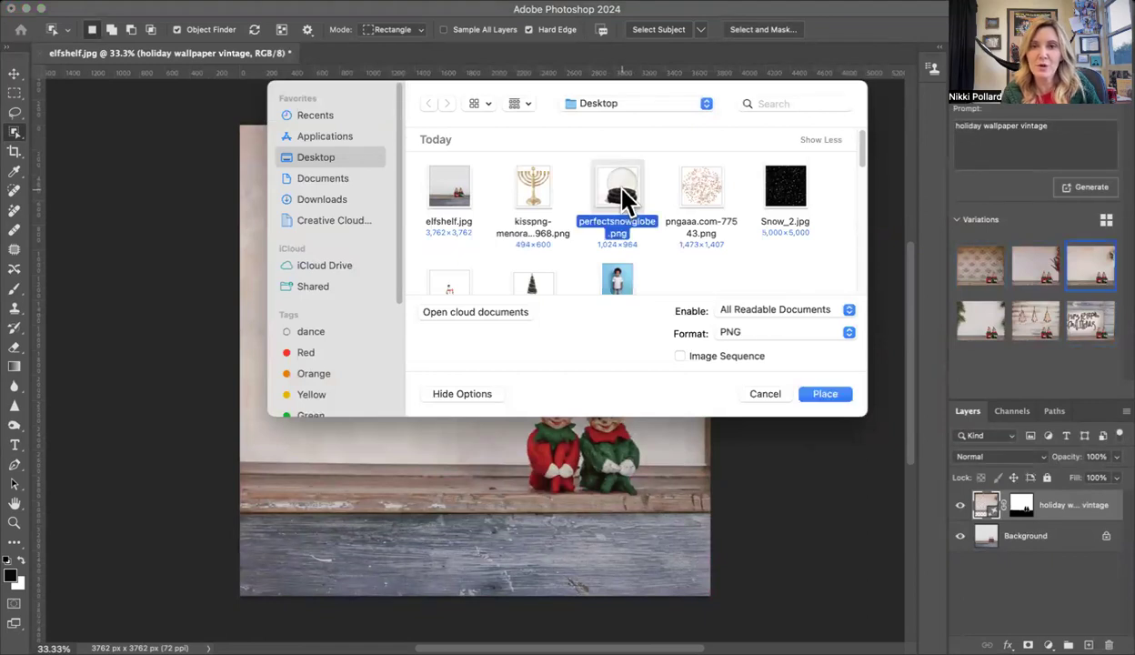
pyautogui.click(828, 398)
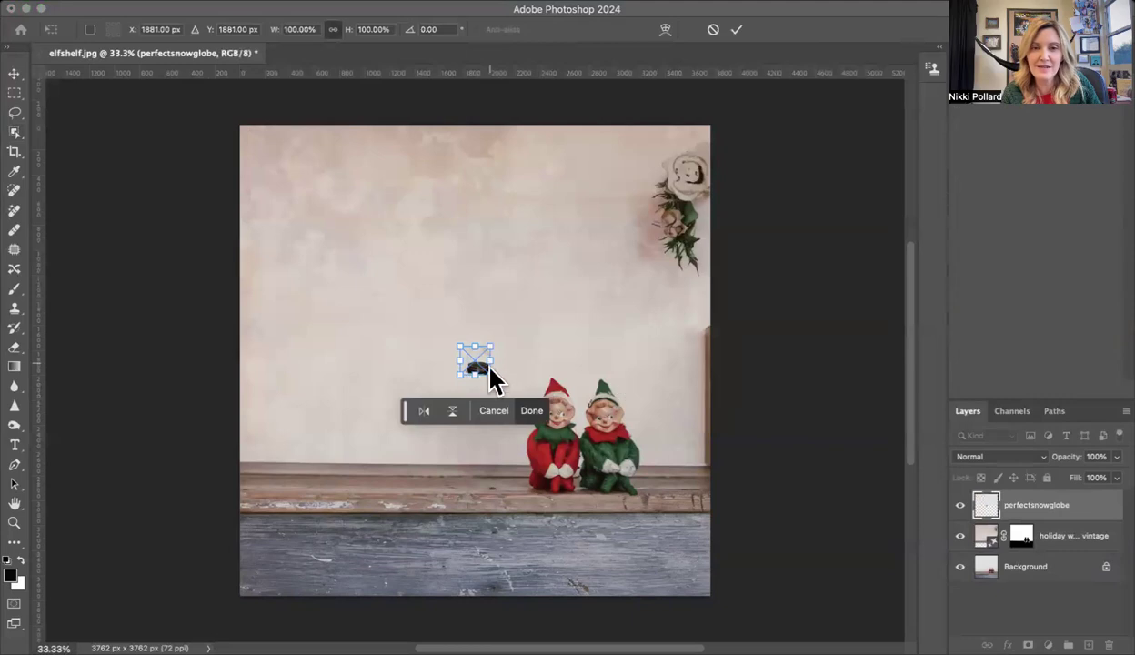
# - Enlarge the snow globe and set it on the left of the shelf beside the elves
pyautogui.moveTo(490, 376); pyautogui.dragTo(700, 546)
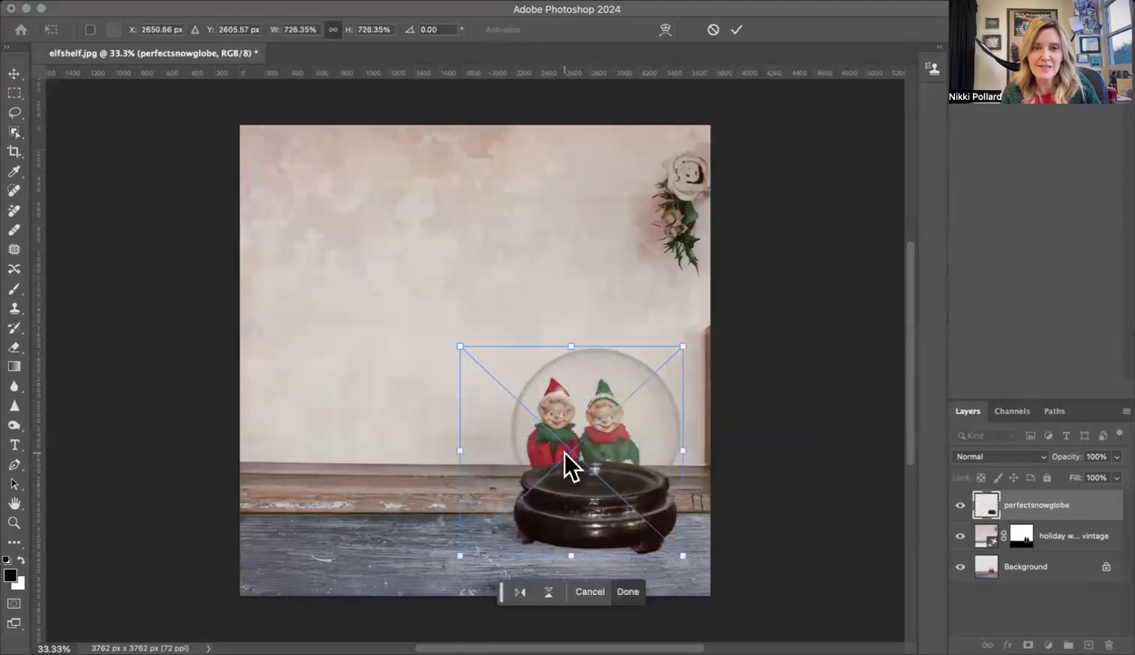
pyautogui.moveTo(568, 464); pyautogui.dragTo(328, 402)
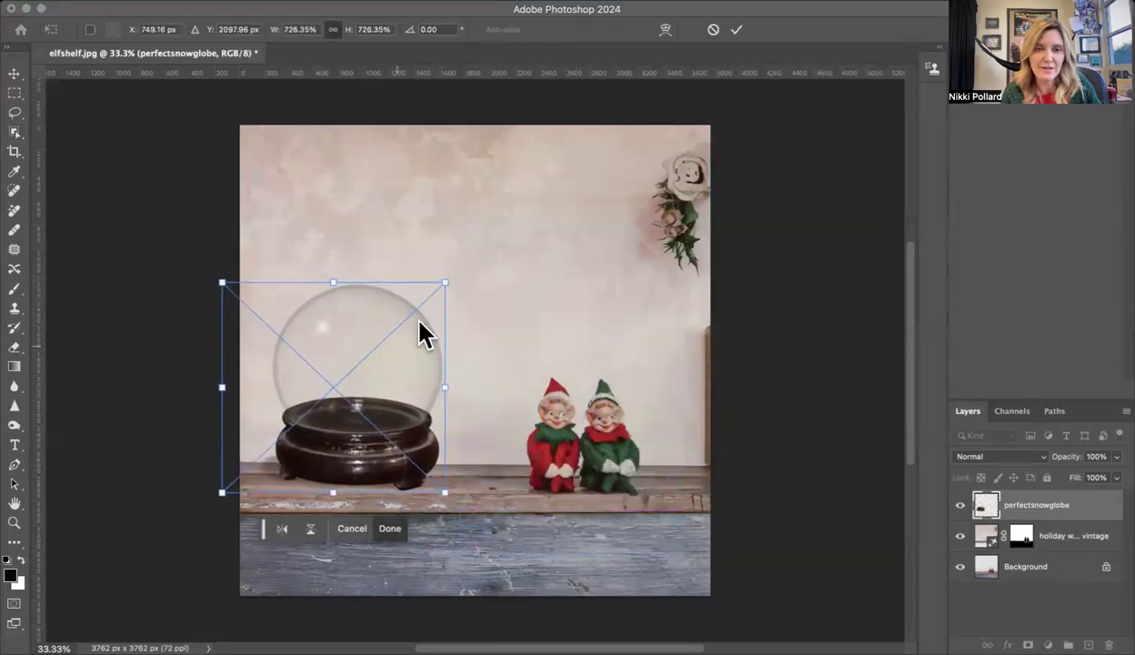
pyautogui.moveTo(442, 281); pyautogui.dragTo(575, 203)
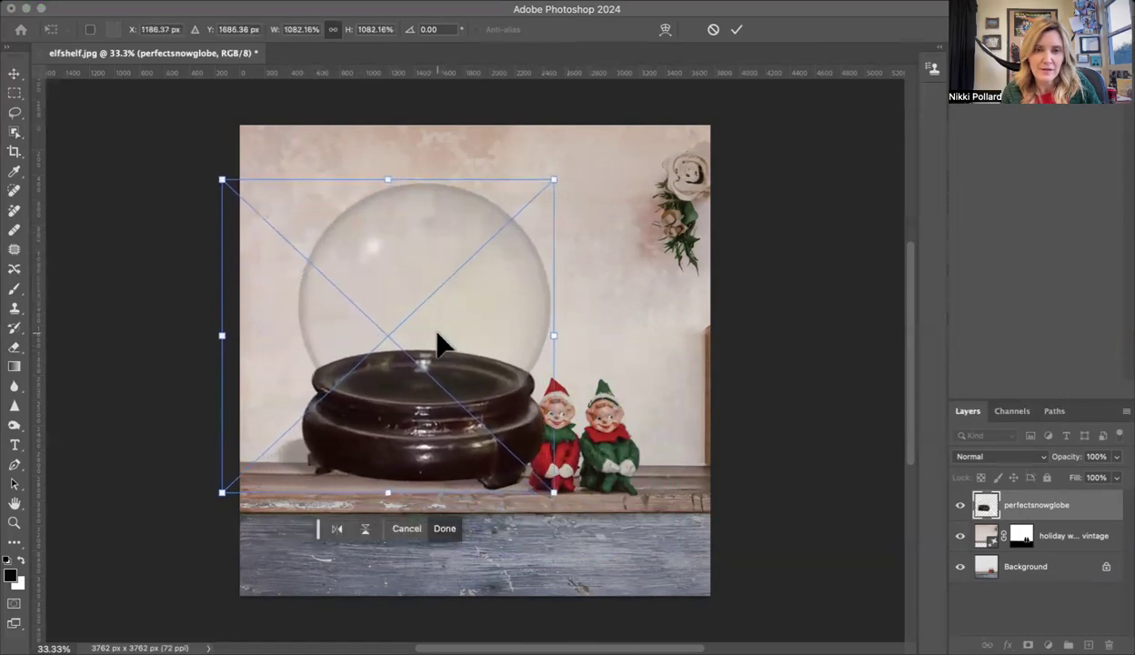
pyautogui.moveTo(438, 342); pyautogui.dragTo(406, 349)
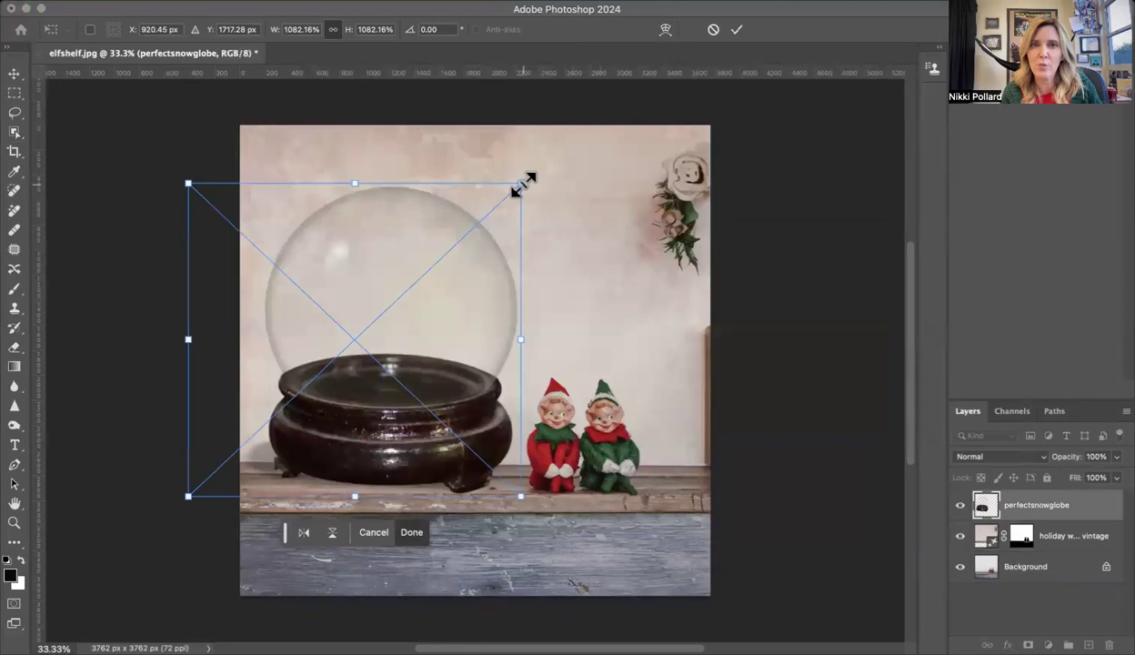
pyautogui.moveTo(523, 182); pyautogui.dragTo(527, 170)
pyautogui.moveTo(499, 207); pyautogui.dragTo(468, 235)
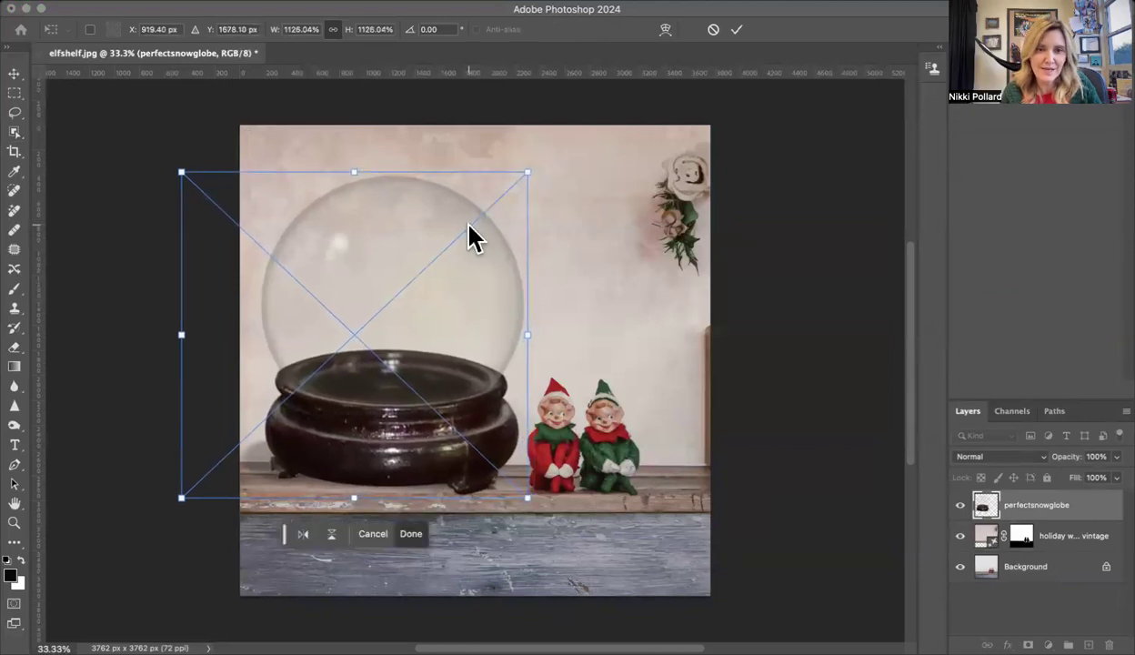
pyautogui.click(412, 534)
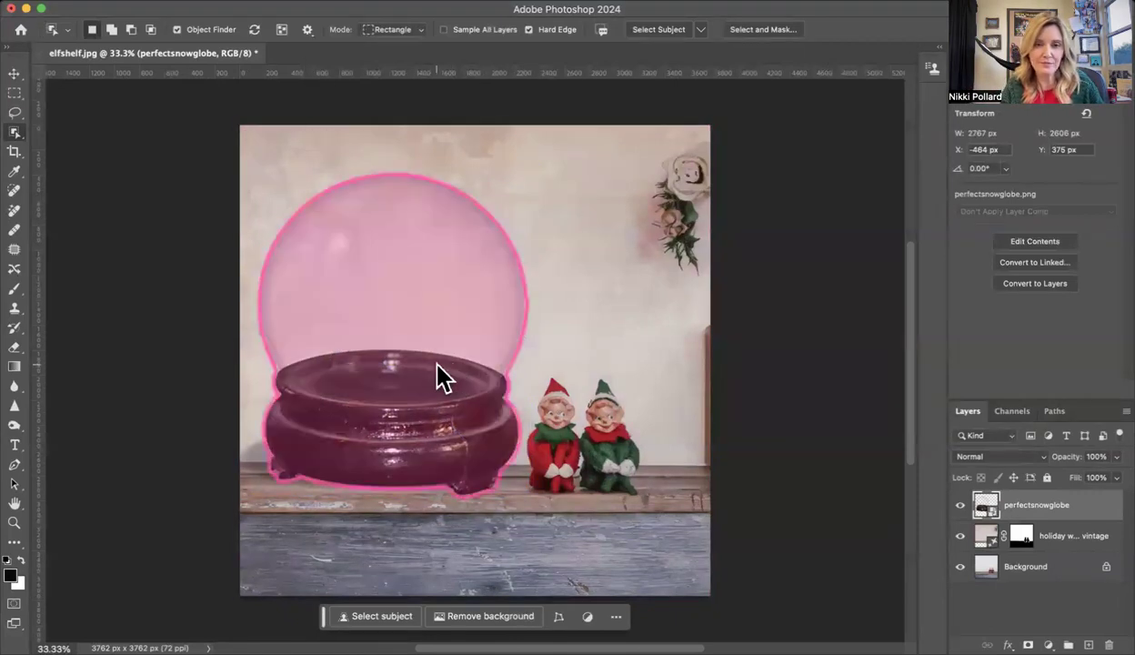
pyautogui.click(1126, 411)
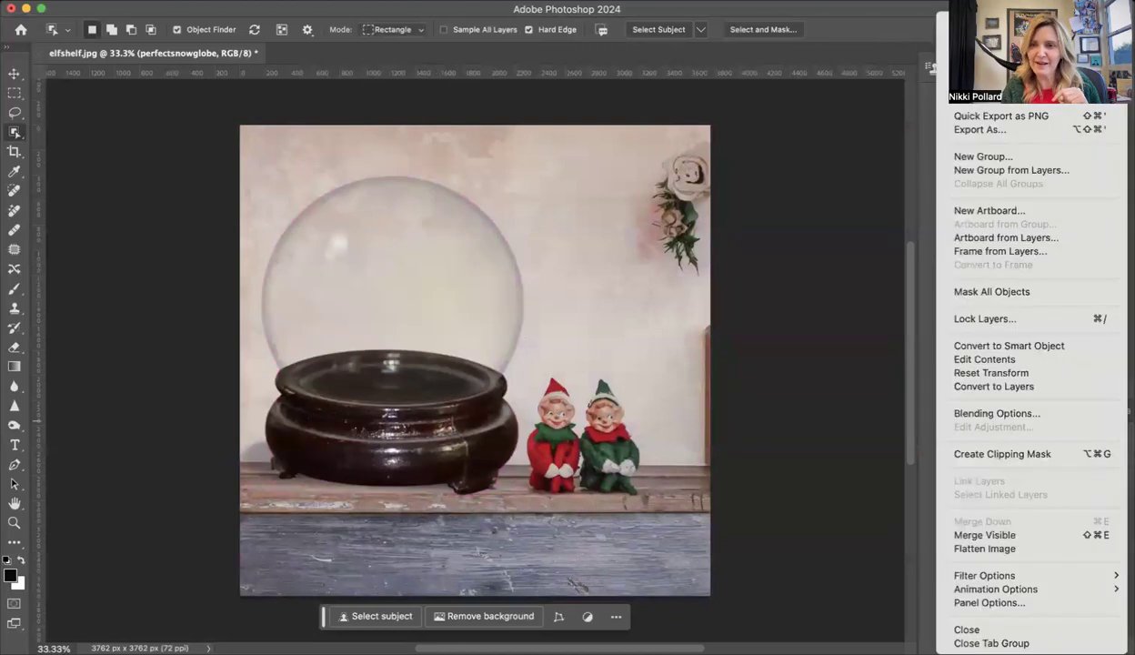
pyautogui.click(983, 548)
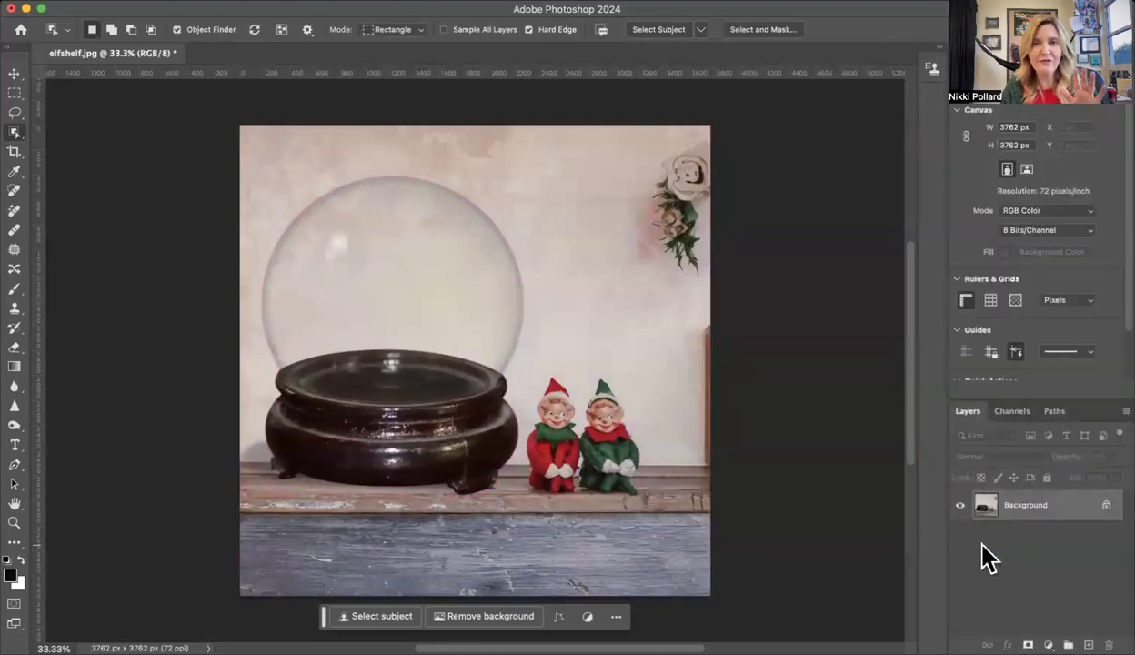
pyautogui.click(1125, 411)
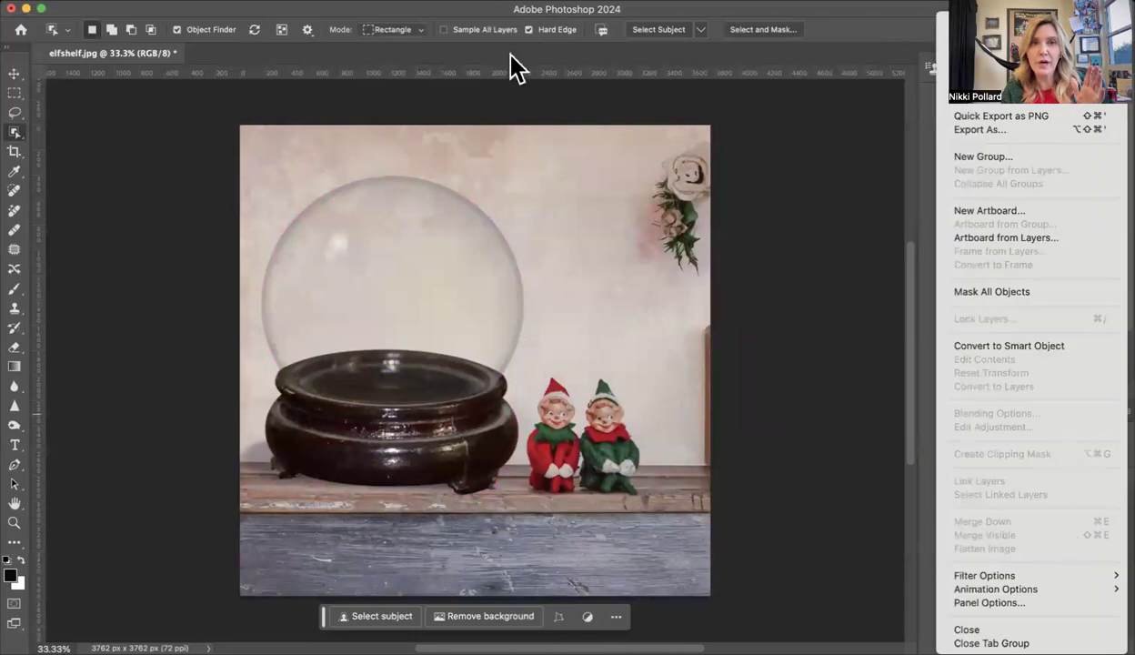
pyautogui.press('Escape')
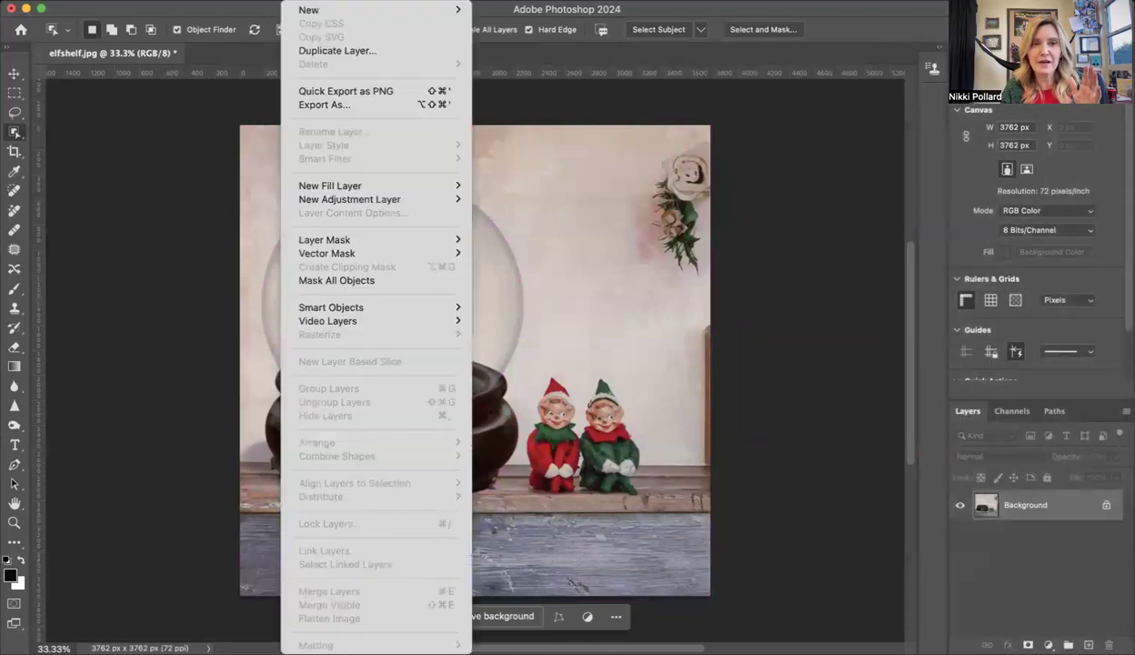
pyautogui.press('Escape')
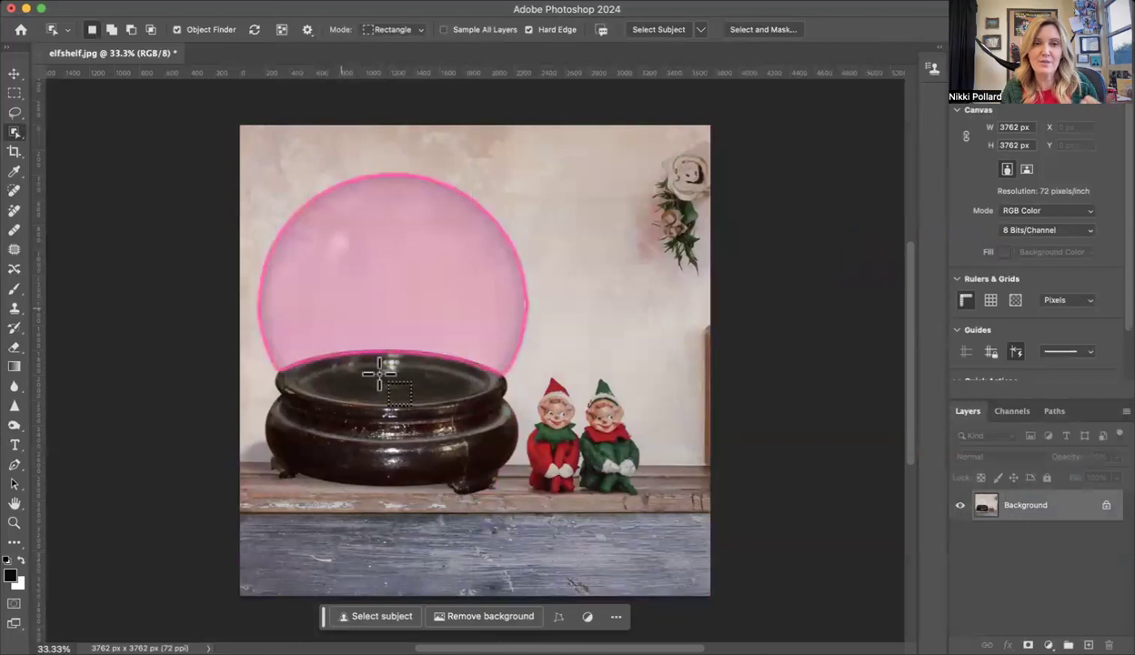
# - Lasso the inside of the globe's bowl and generative-fill it with the prompt 'snow'
pyautogui.click(17, 117)
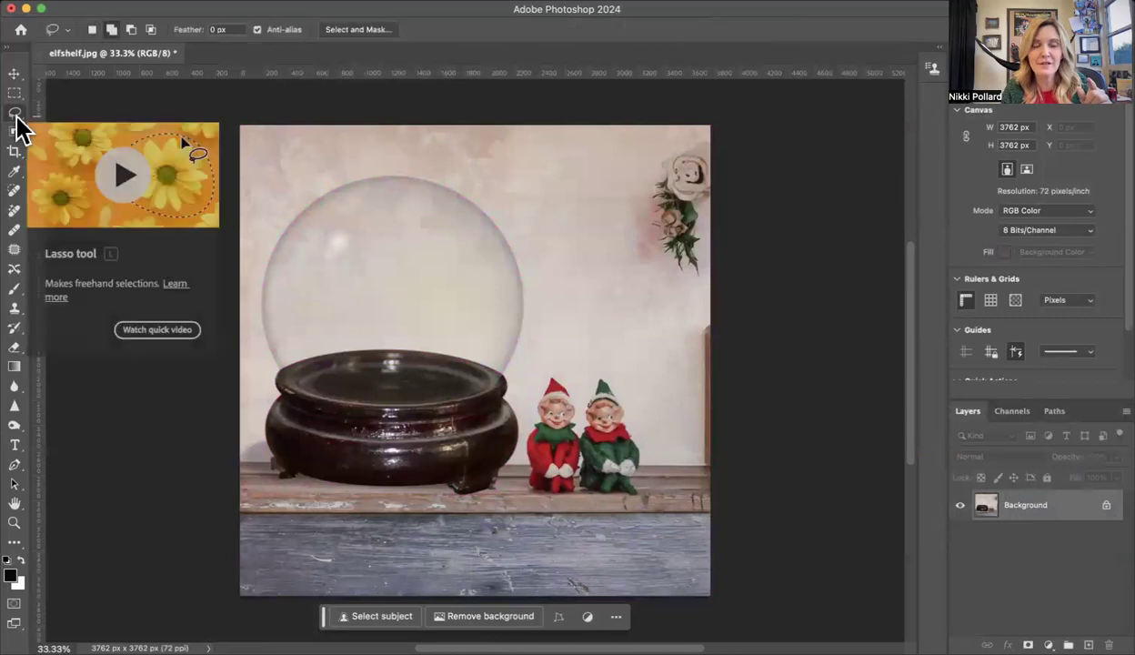
pyautogui.click(16, 117)
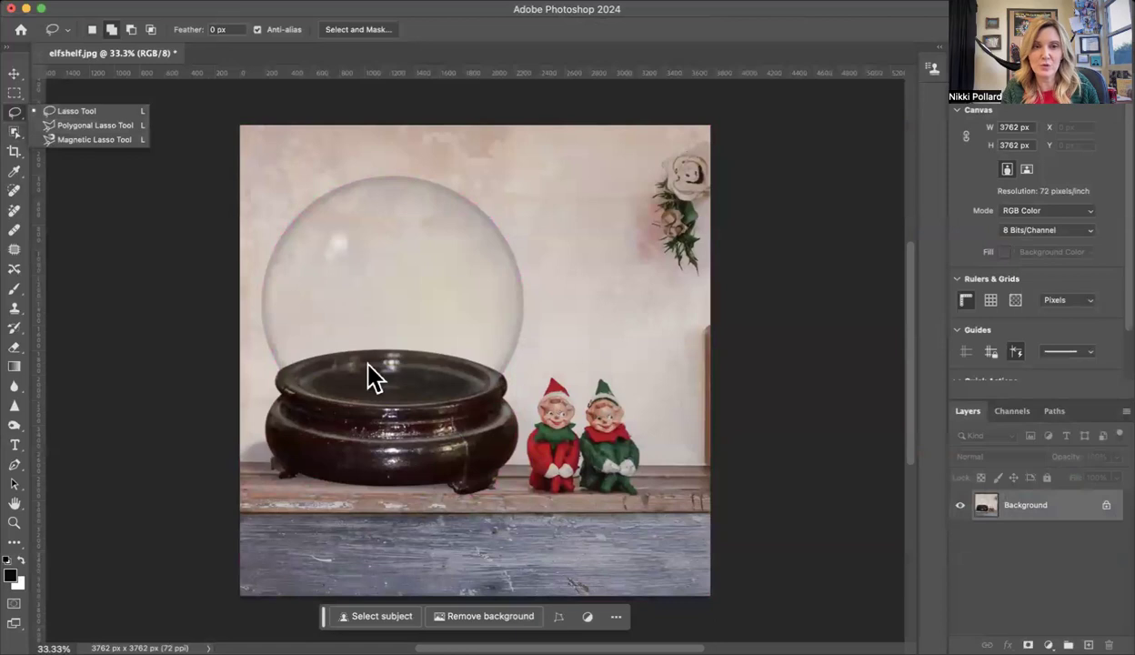
pyautogui.moveTo(368, 361)
pyautogui.mouseDown()
pyautogui.moveTo(300, 385)
pyautogui.moveTo(420, 407)
pyautogui.moveTo(480, 389)
pyautogui.moveTo(471, 374)
pyautogui.moveTo(368, 361)
pyautogui.mouseUp()
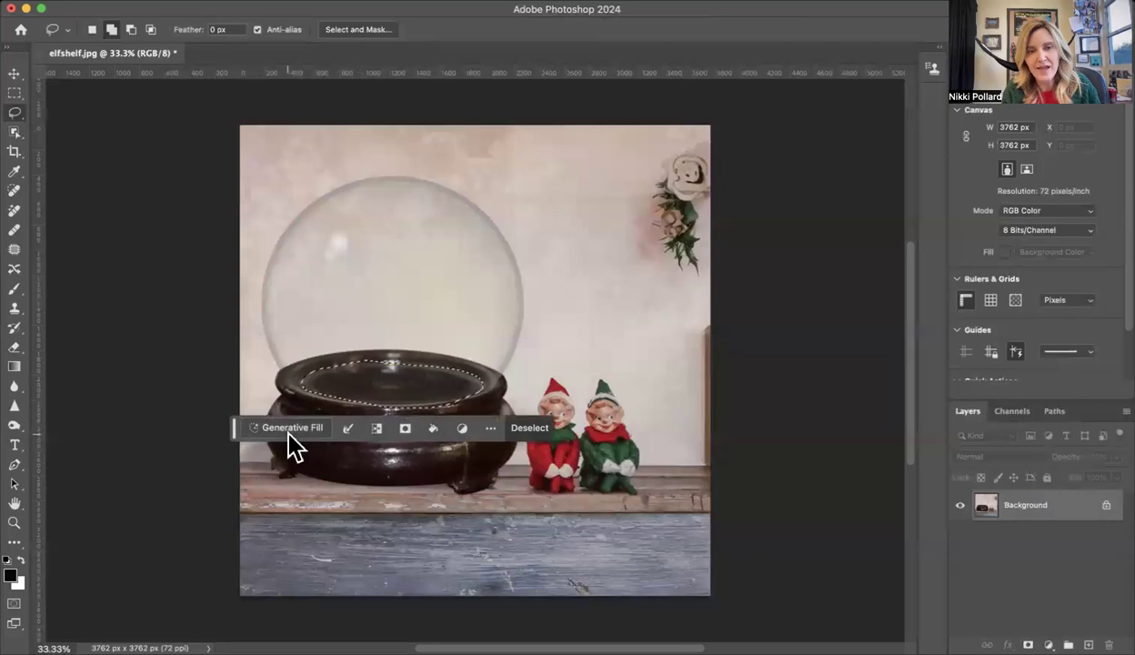
pyautogui.click(287, 431)
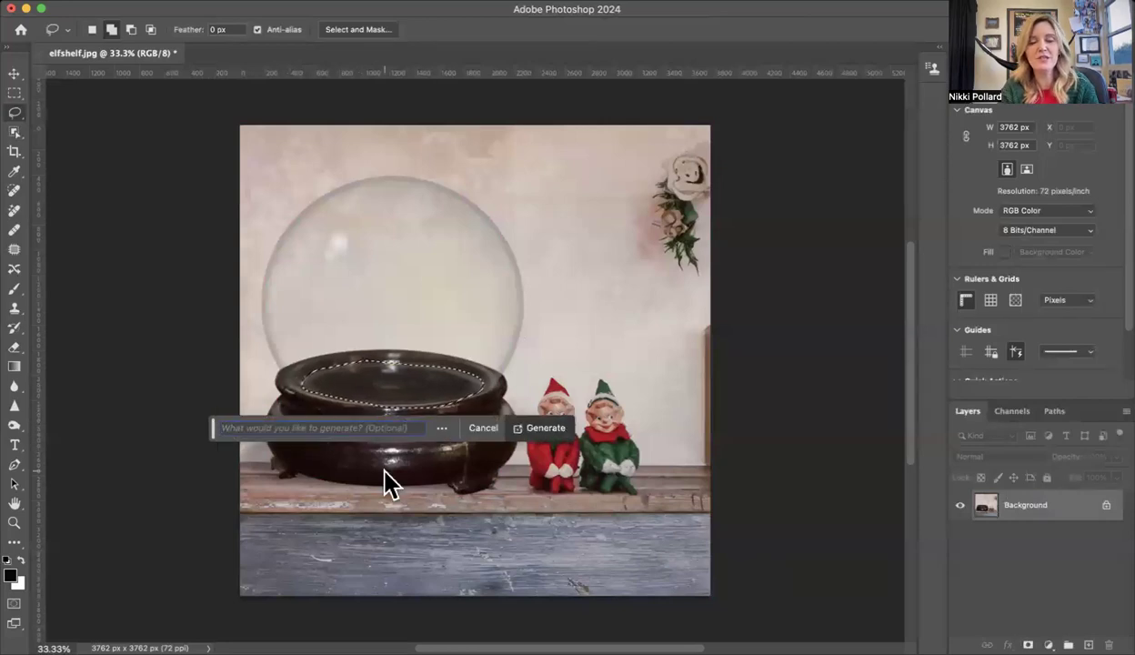
pyautogui.write('snow')
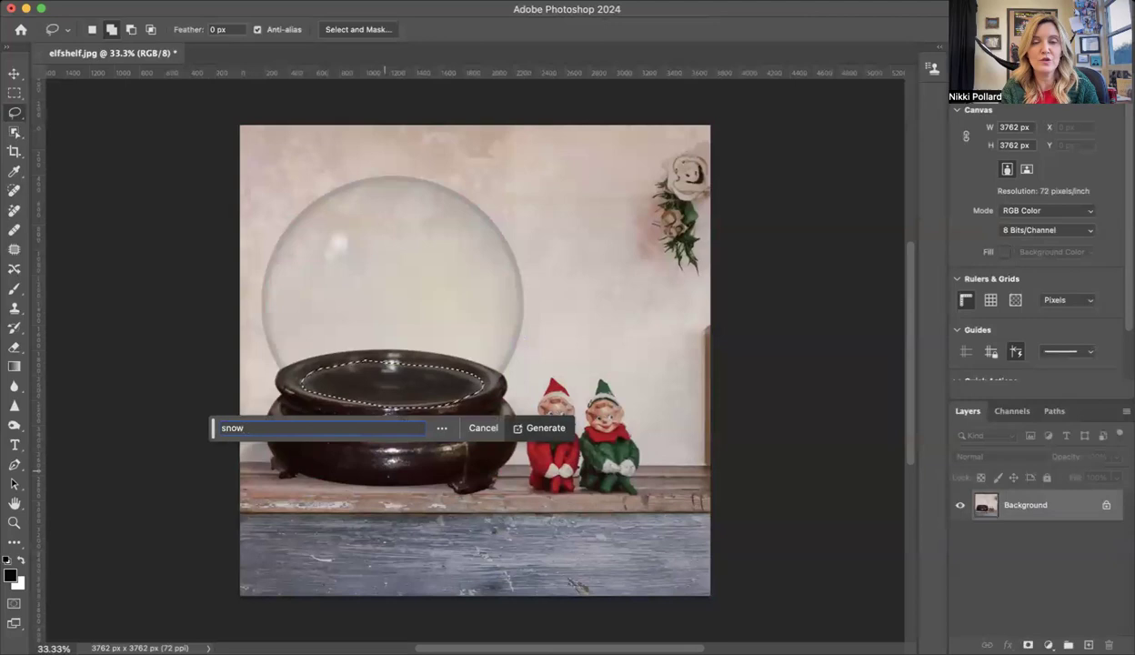
pyautogui.press('Return')
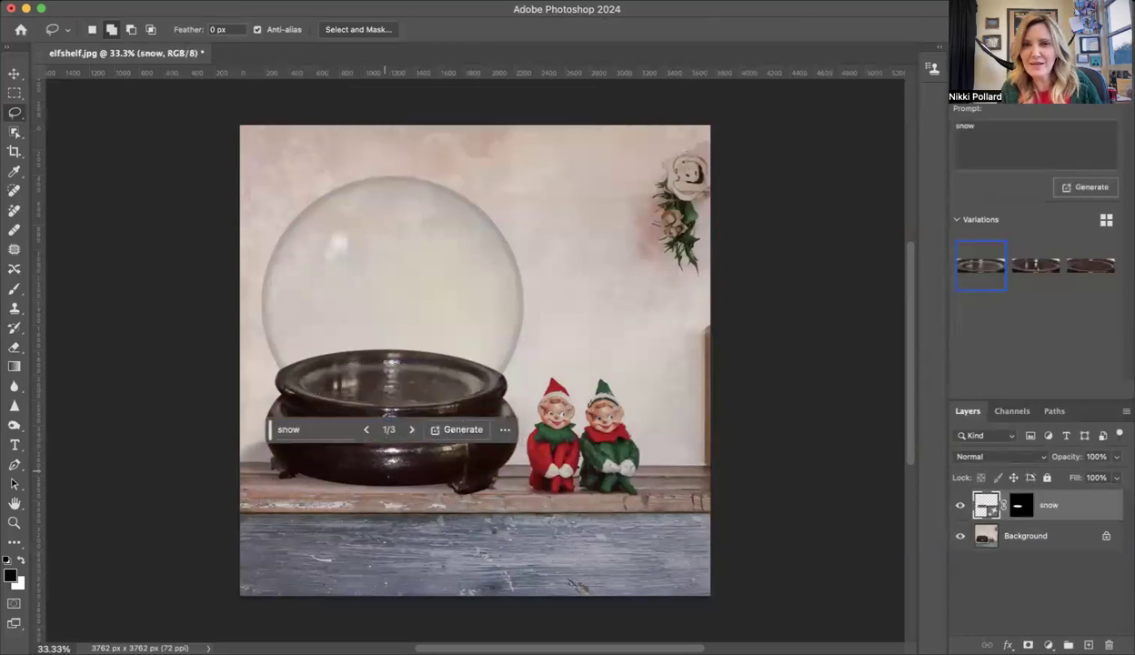
# - Review the snow variations and submit feedback rating the result as poor
pyautogui.click(411, 430)
pyautogui.click(410, 429)
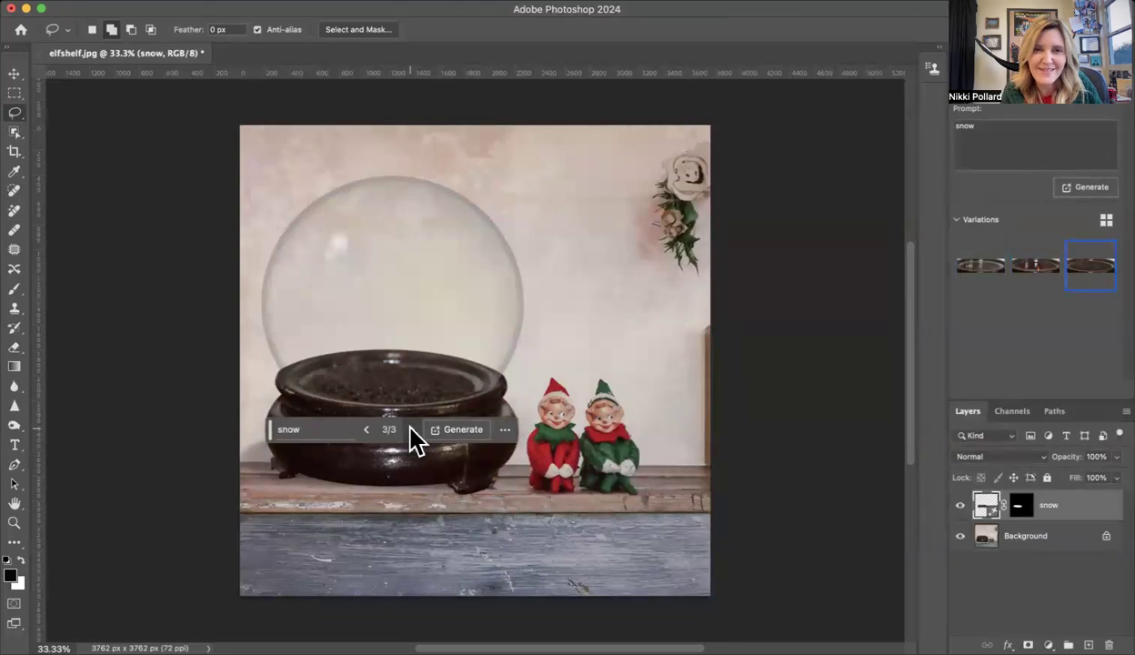
pyautogui.click(507, 435)
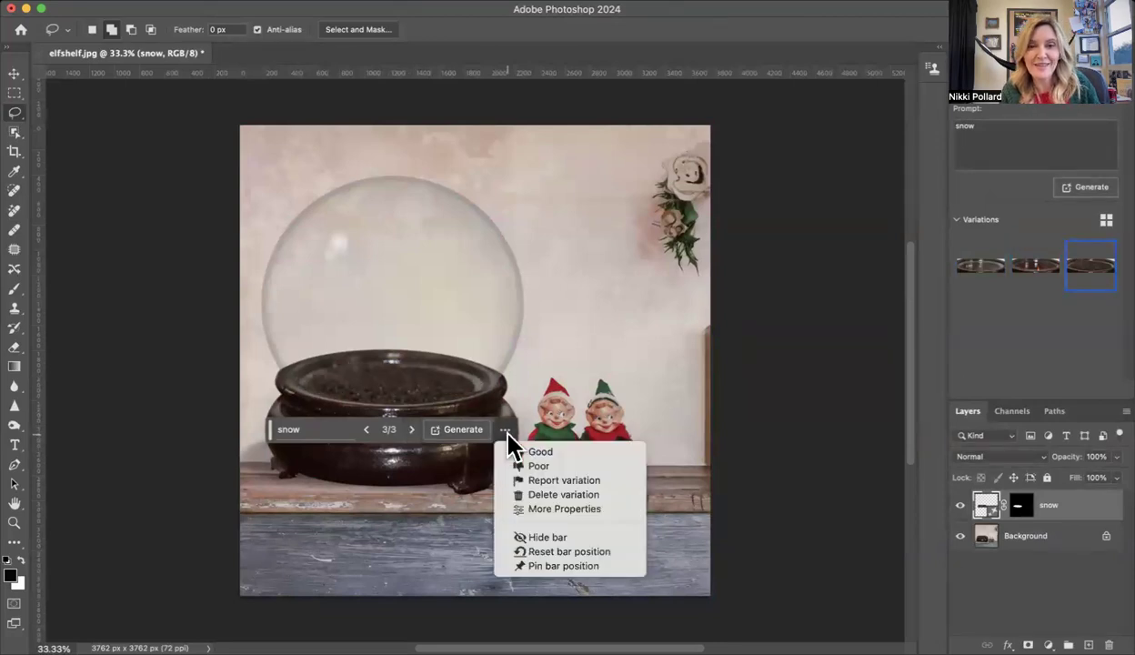
pyautogui.click(518, 455)
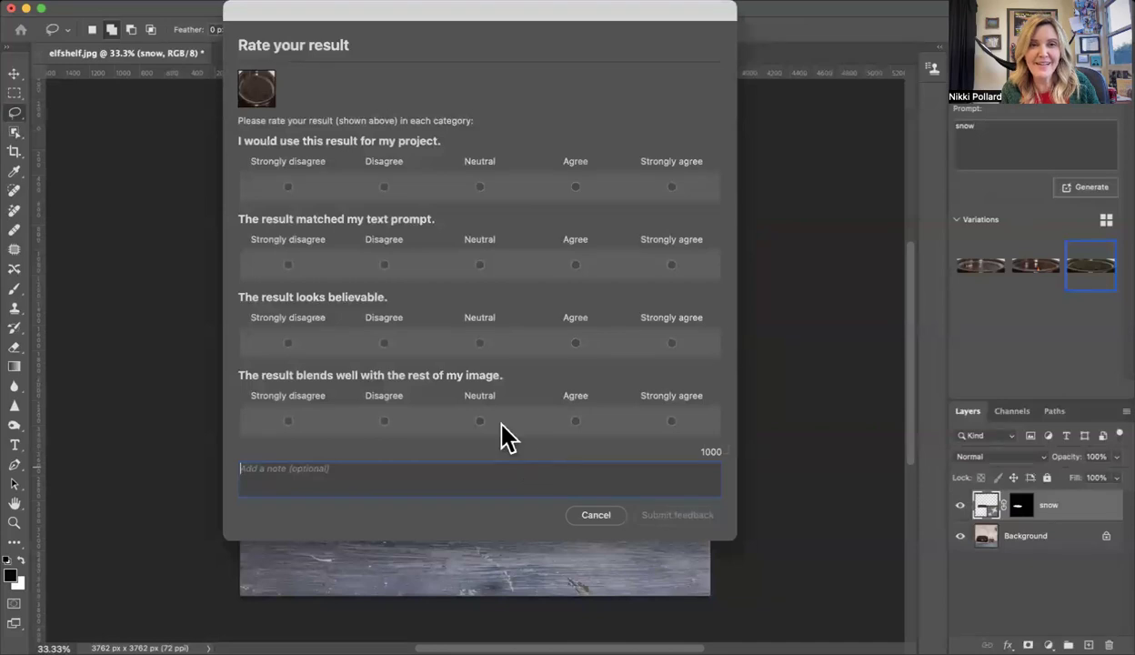
pyautogui.click(288, 187)
pyautogui.click(288, 265)
pyautogui.click(288, 343)
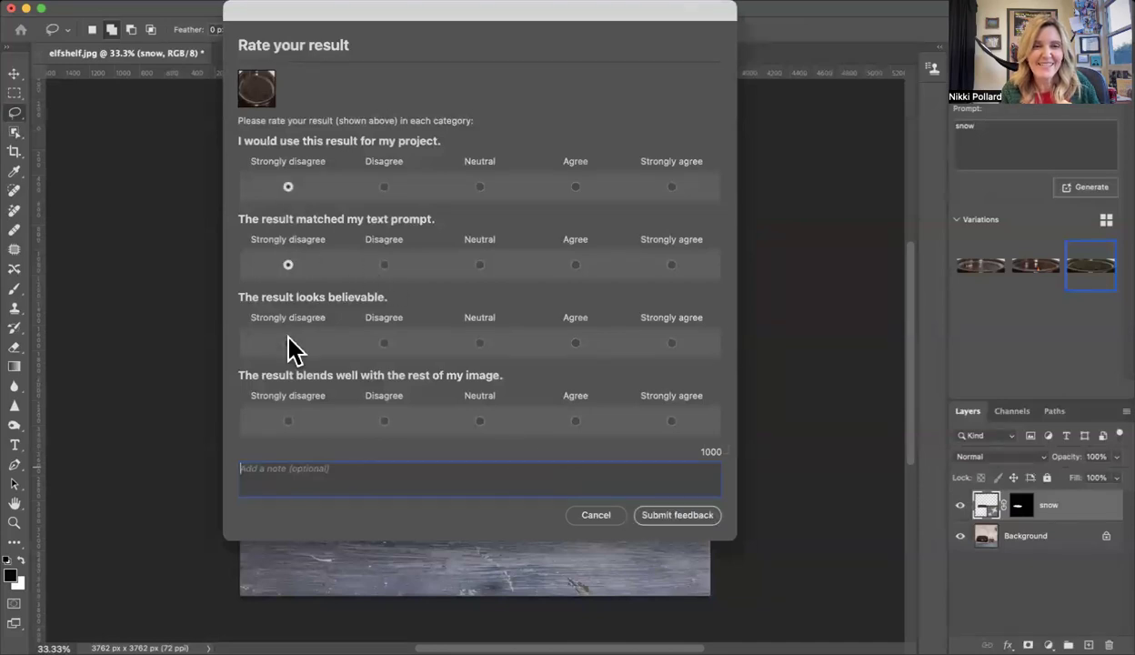
pyautogui.click(288, 420)
pyautogui.click(676, 515)
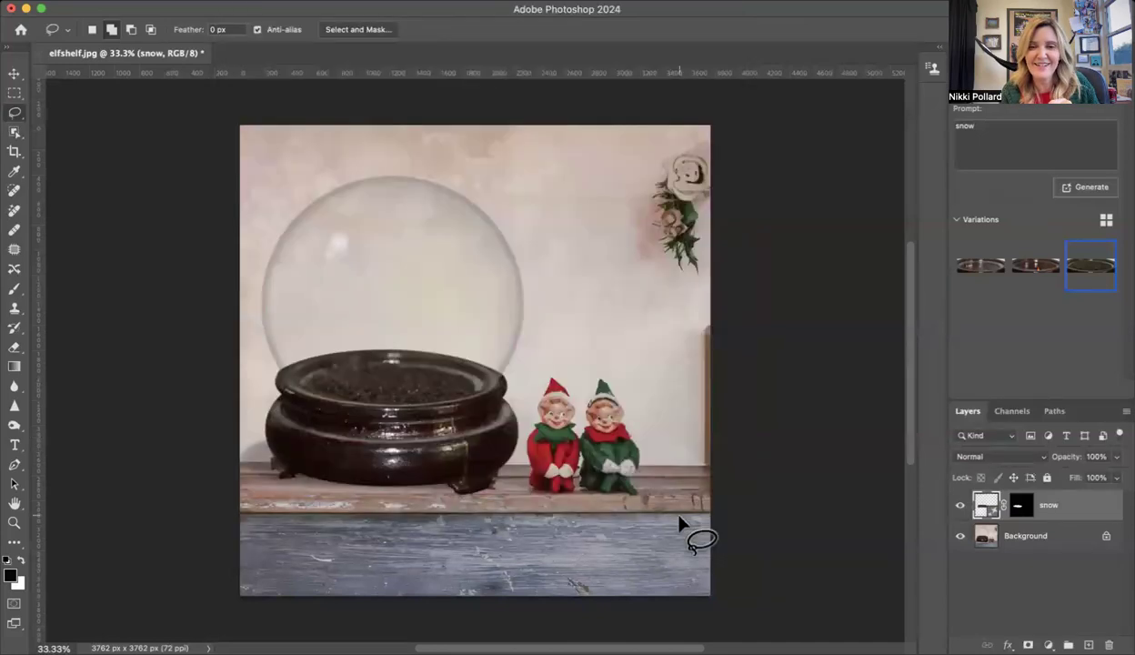
# - Regenerate the fill with 'blanket of snow' and choose the second variation
pyautogui.click(331, 433)
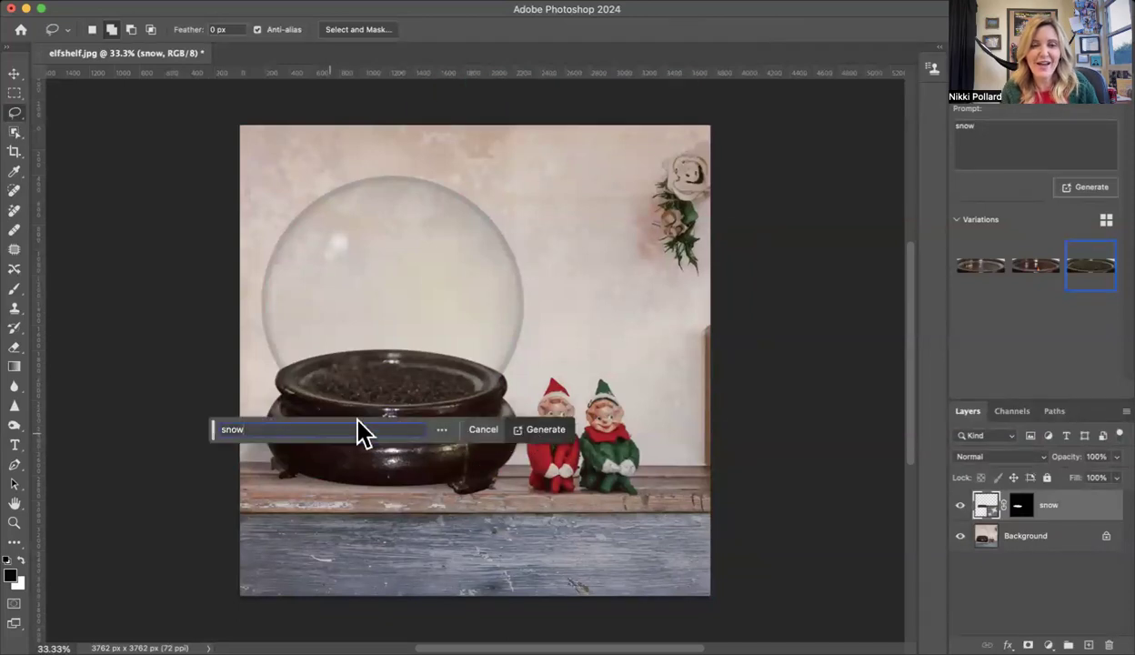
pyautogui.press('BackSpace')
pyautogui.press('BackSpace')
pyautogui.press('BackSpace')
pyautogui.press('BackSpace')
pyautogui.write('blanket of snow')
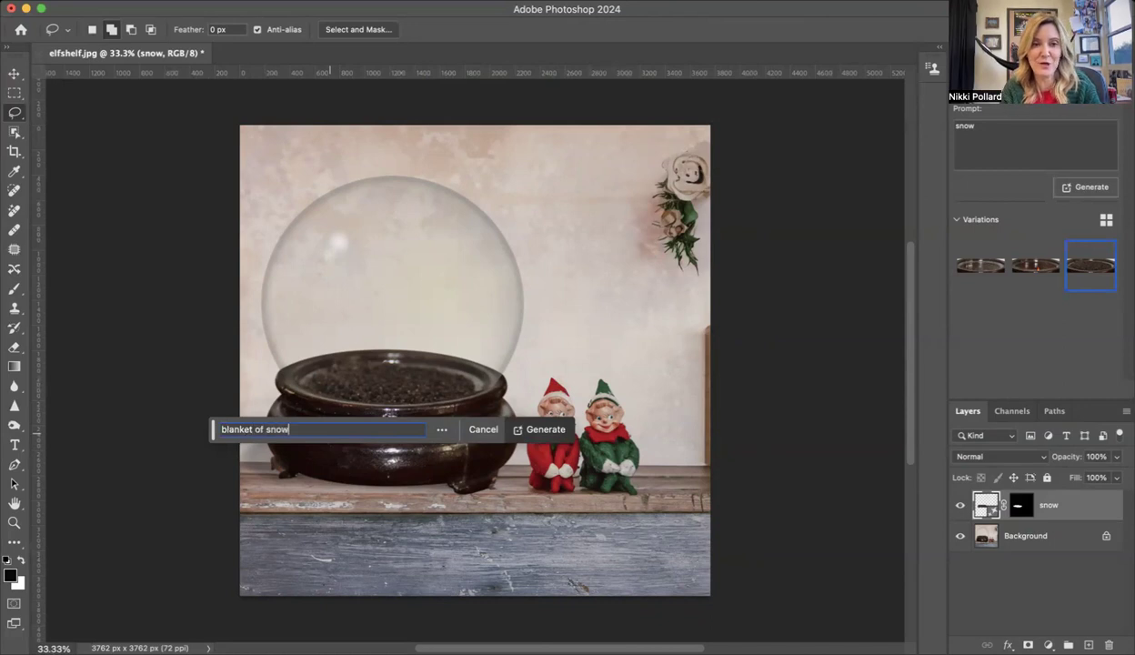
pyautogui.press('Return')
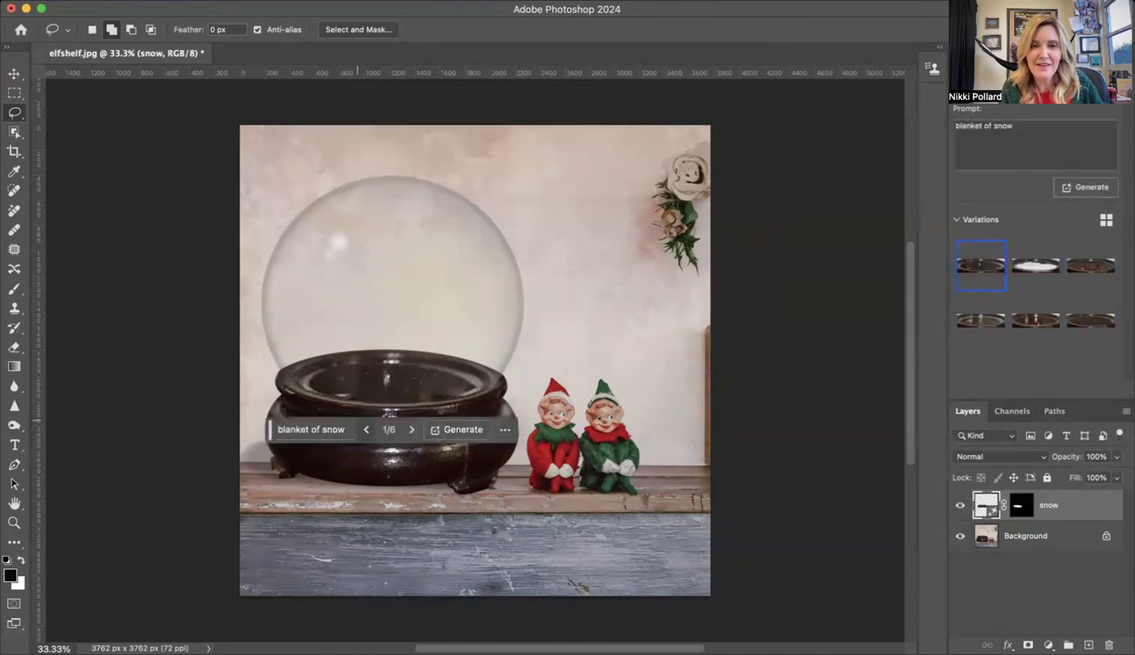
pyautogui.click(412, 429)
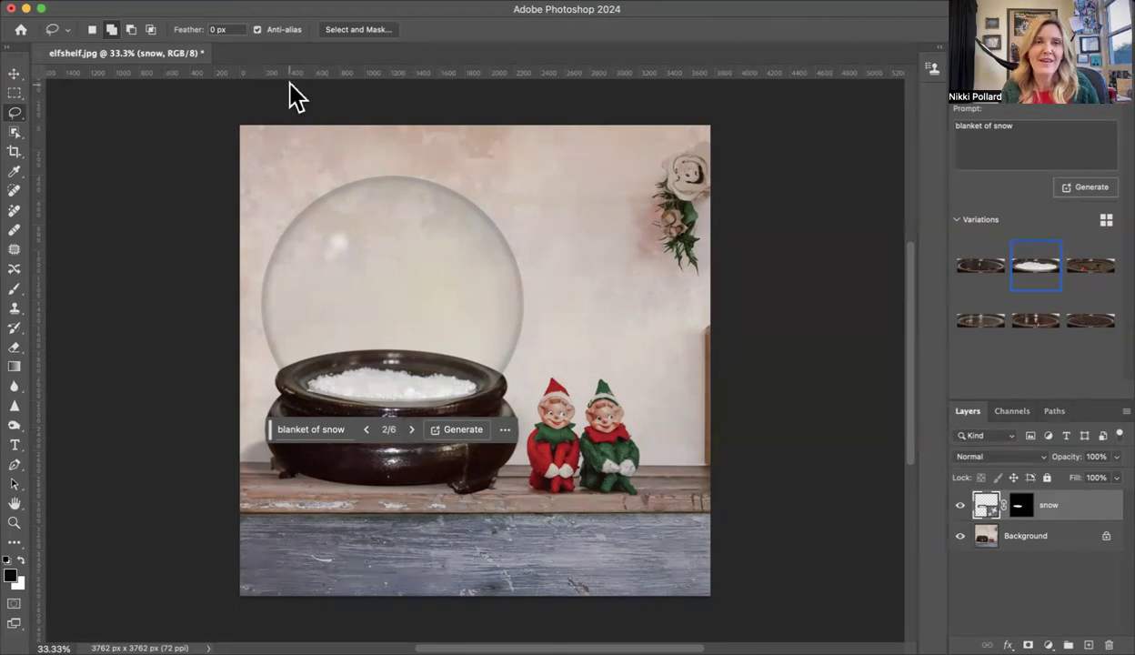
# - Place tree.png and enlarge it so the tree stands on the snow inside the globe
pyautogui.click(177, 0)
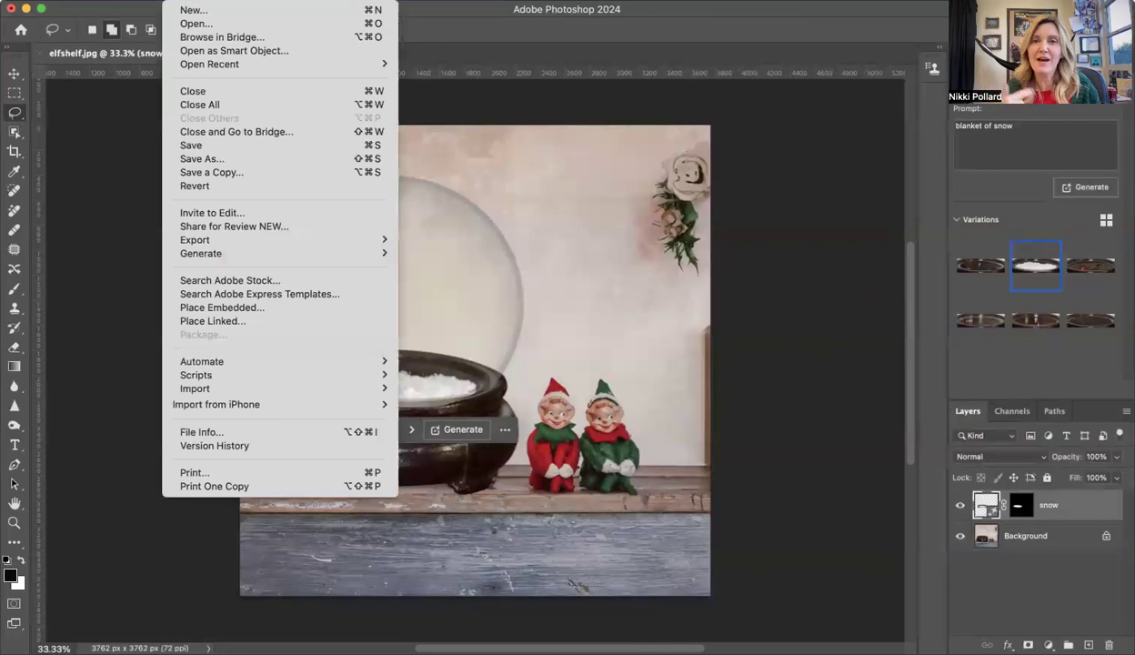
pyautogui.click(205, 309)
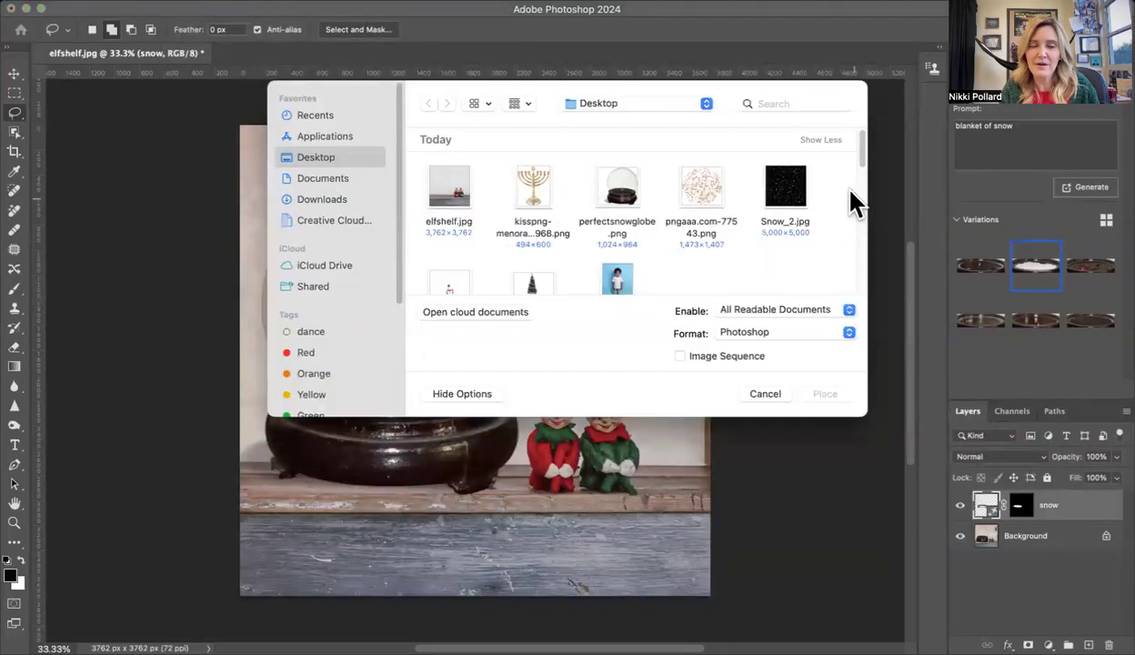
pyautogui.scroll(-3, 864, 175)
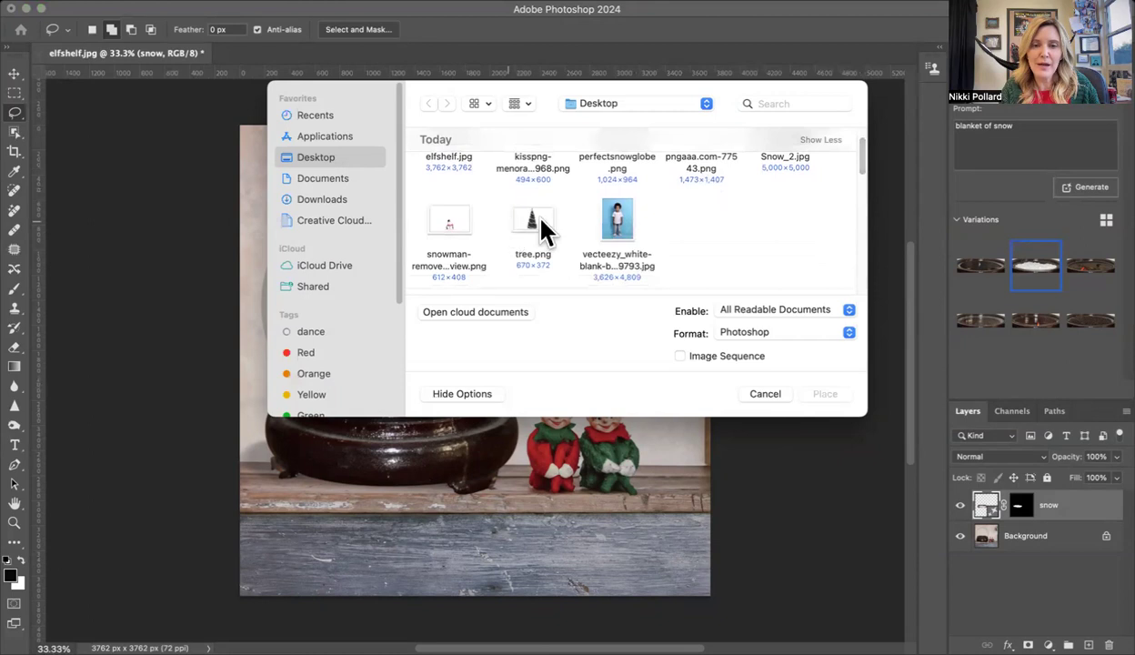
pyautogui.click(536, 228)
pyautogui.click(817, 394)
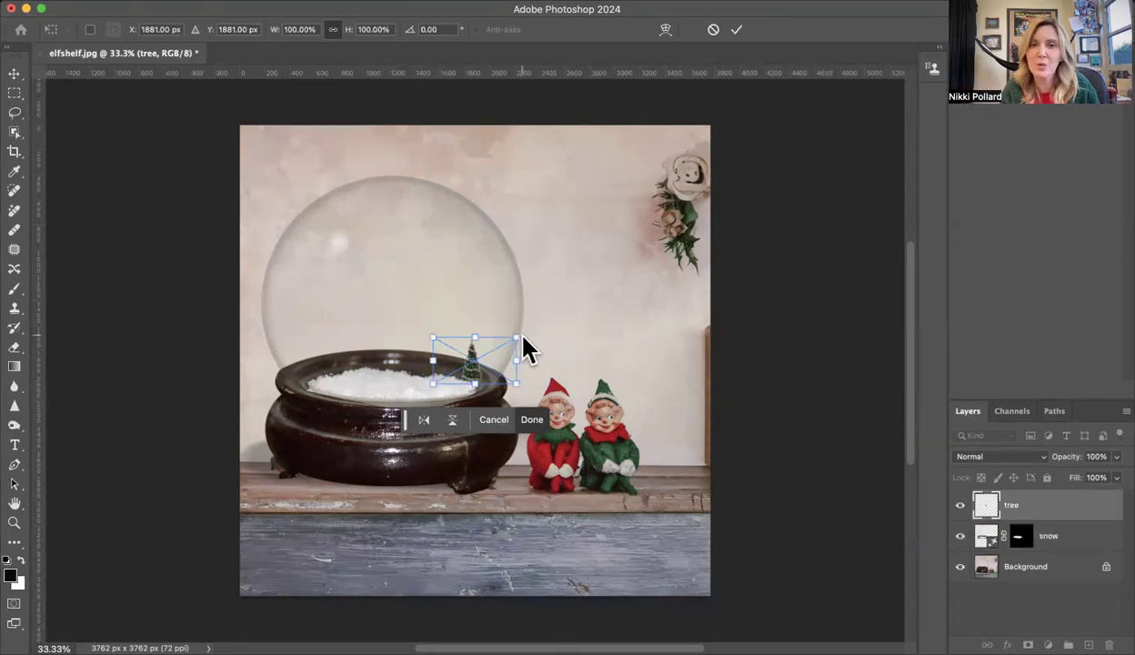
pyautogui.moveTo(517, 339); pyautogui.dragTo(791, 132)
pyautogui.moveTo(607, 291); pyautogui.dragTo(425, 304)
# - Commit the tree's transform and lower the tree layer's opacity to 89%
pyautogui.click(456, 436)
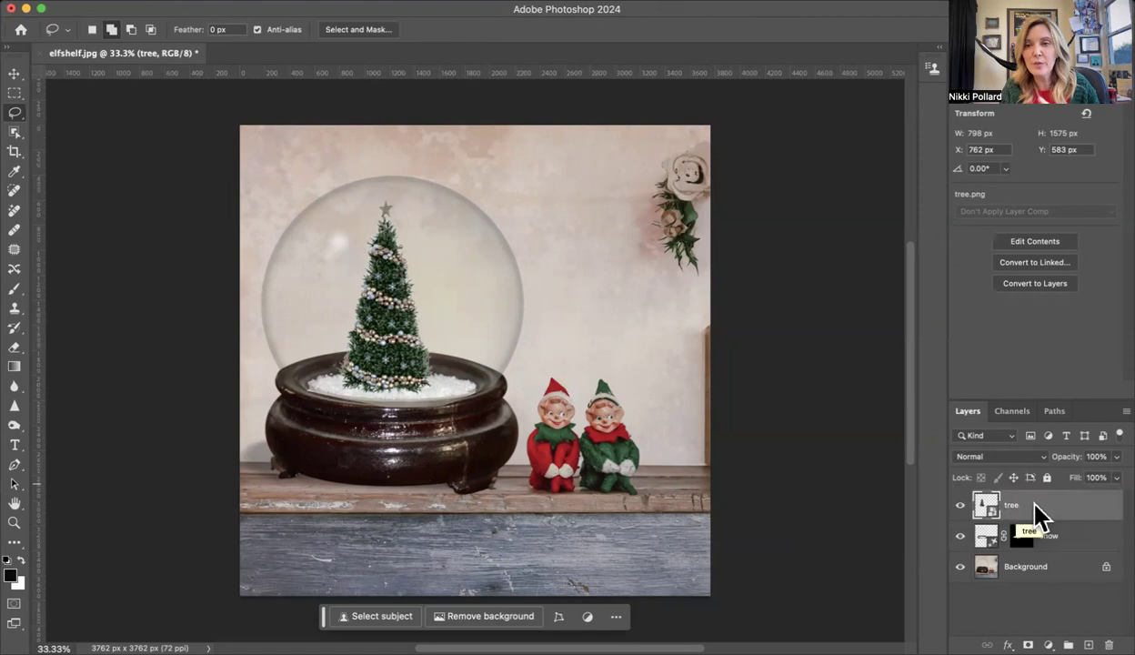
pyautogui.click(1116, 457)
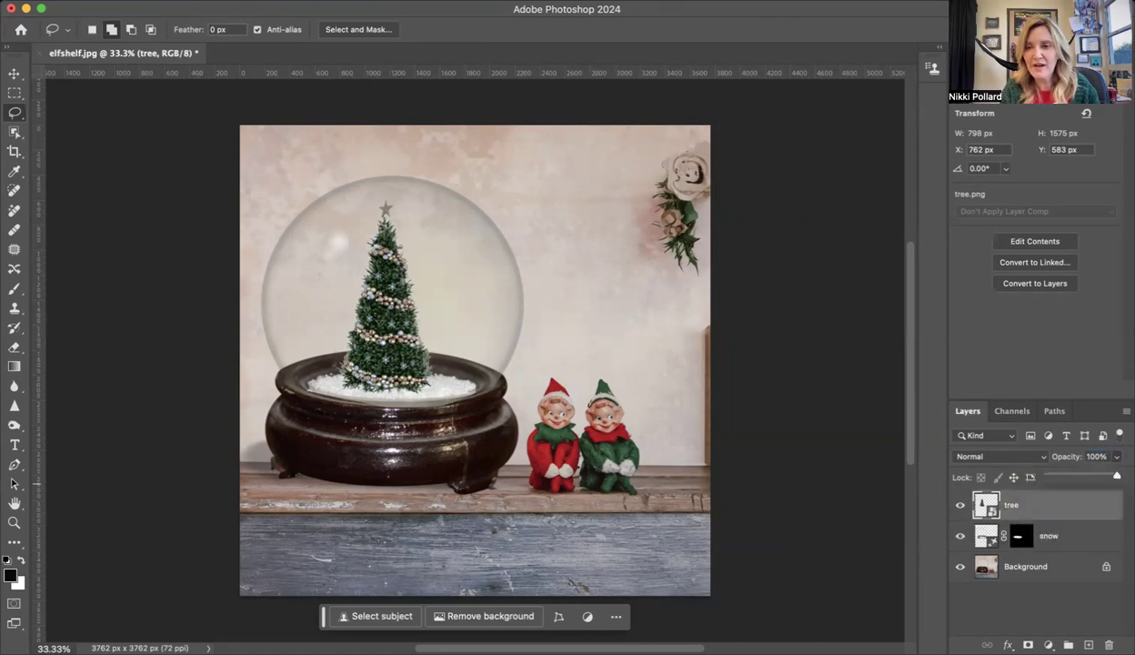
pyautogui.moveTo(1116, 474); pyautogui.dragTo(1109, 475)
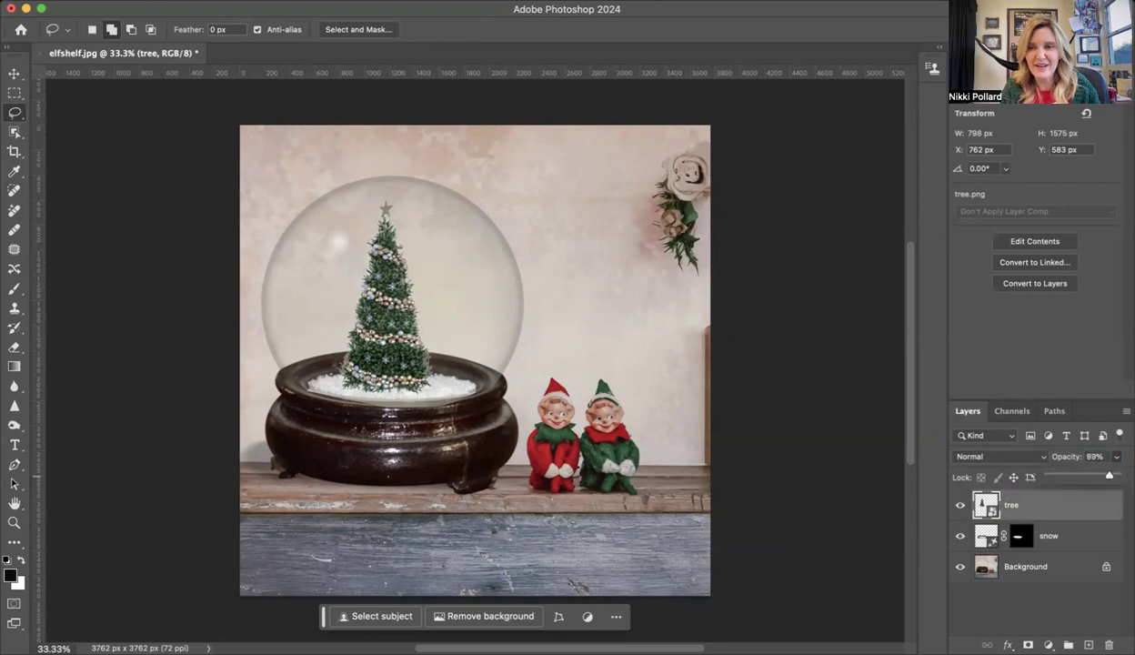
pyautogui.click(913, 455)
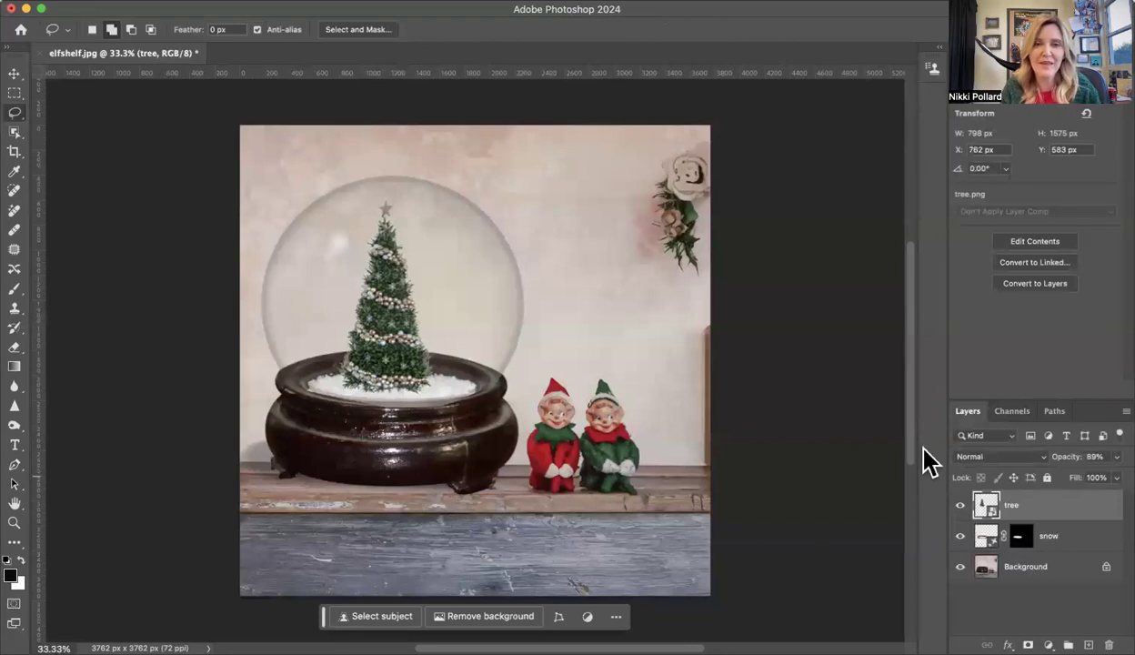
# - Place the child photo into the document as an embedded image
pyautogui.click(186, 1)
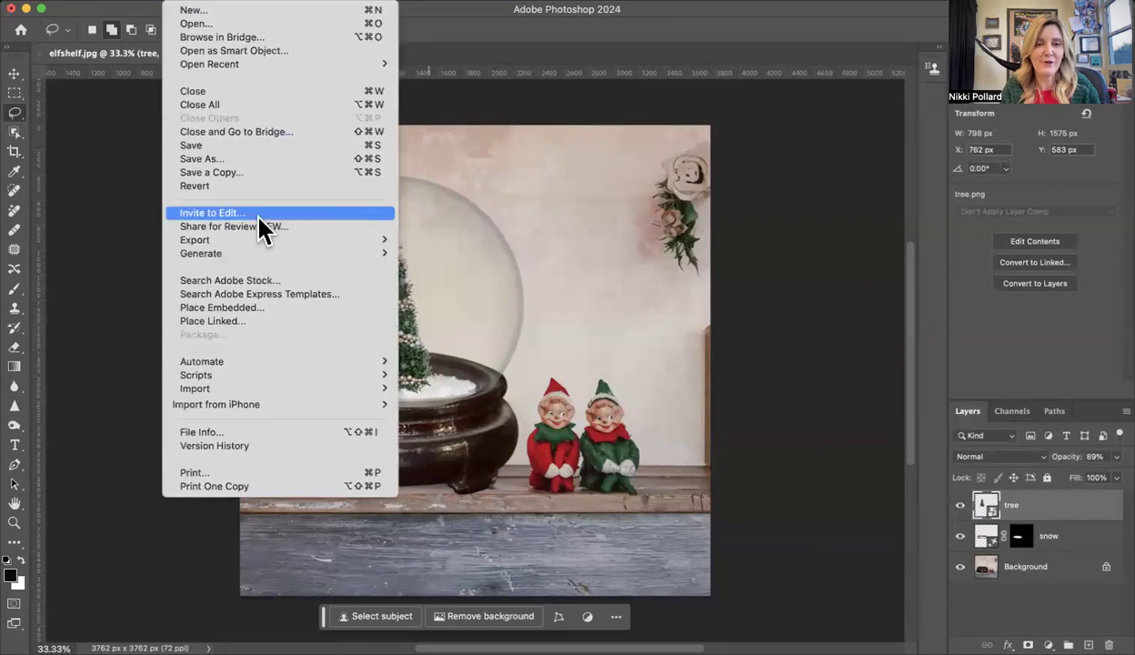
pyautogui.click(248, 310)
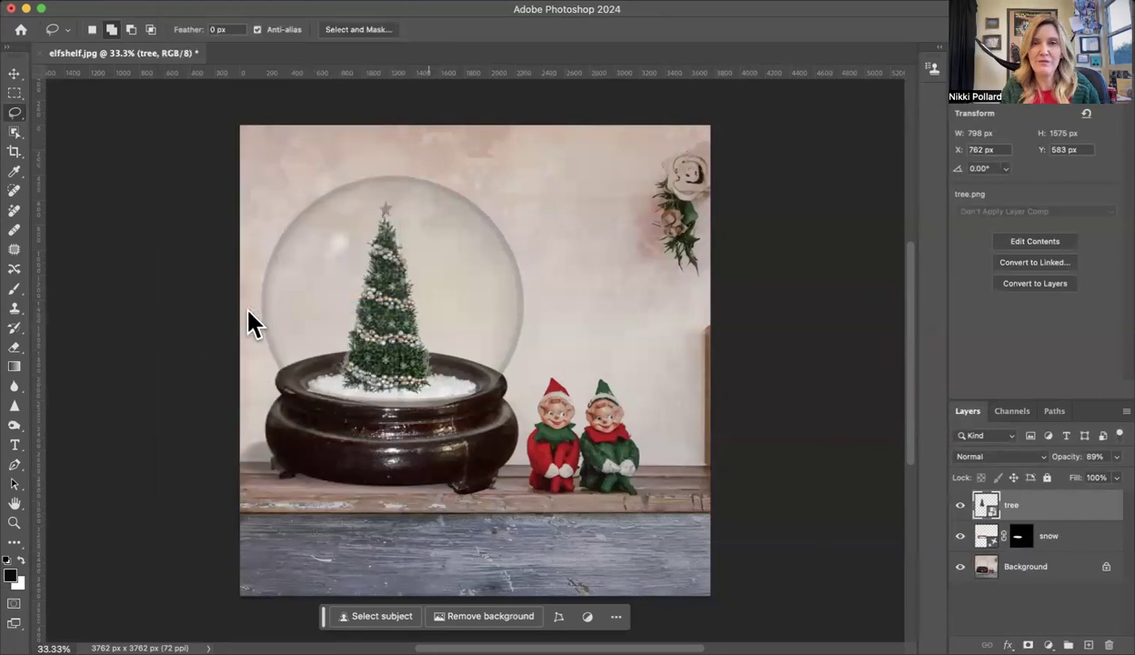
pyautogui.click(621, 282)
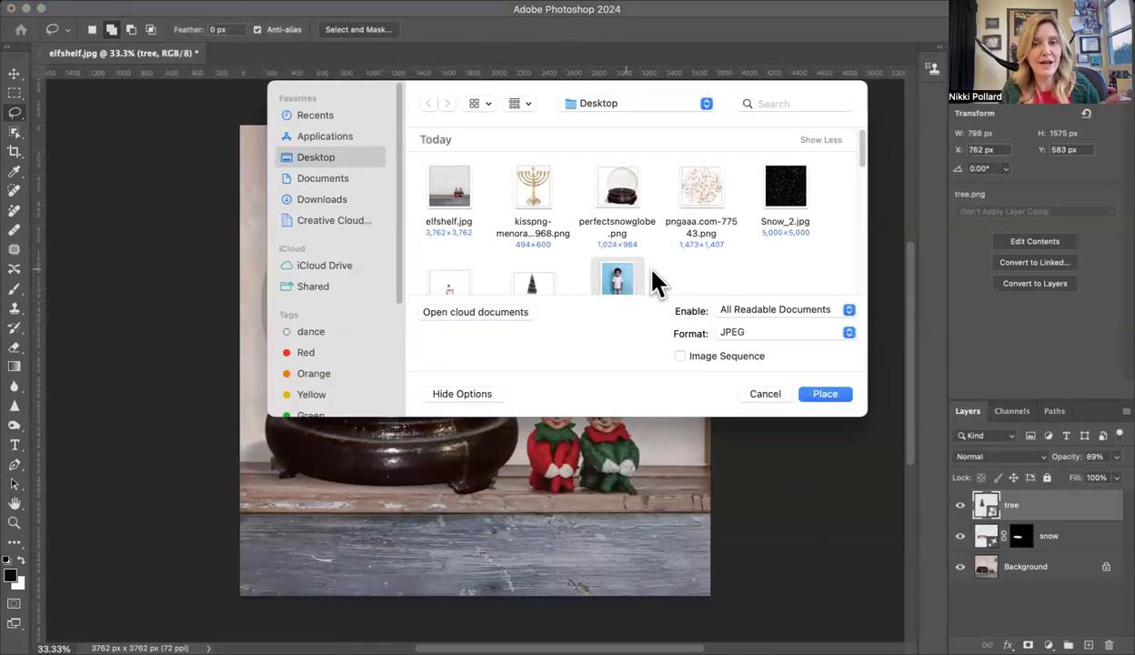
pyautogui.click(822, 396)
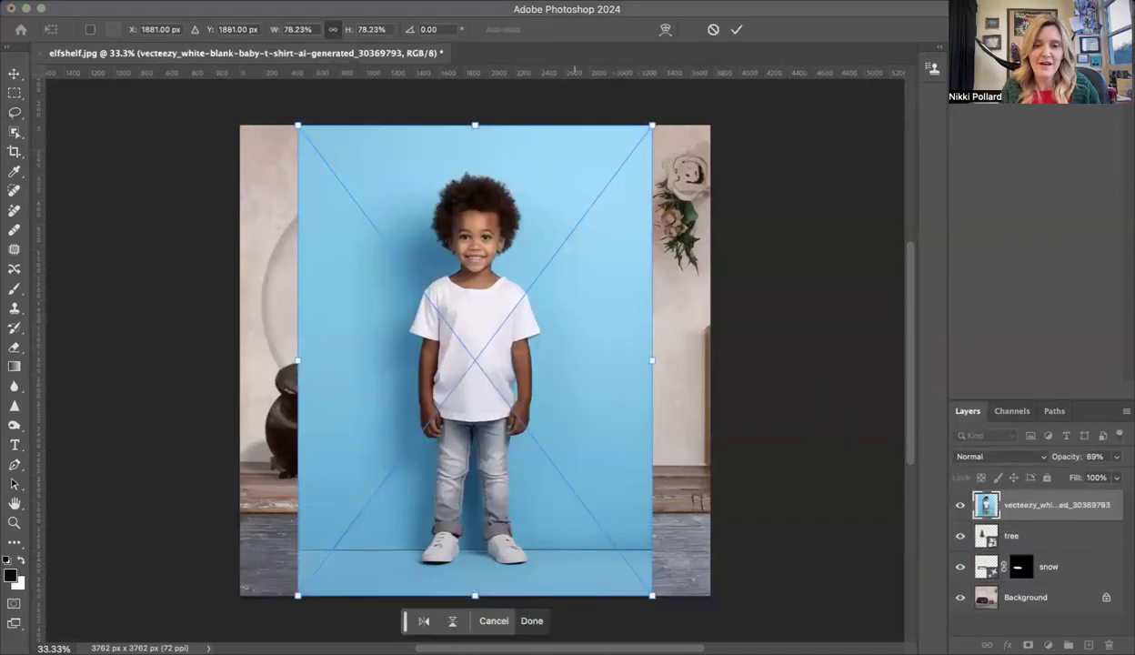
pyautogui.click(532, 620)
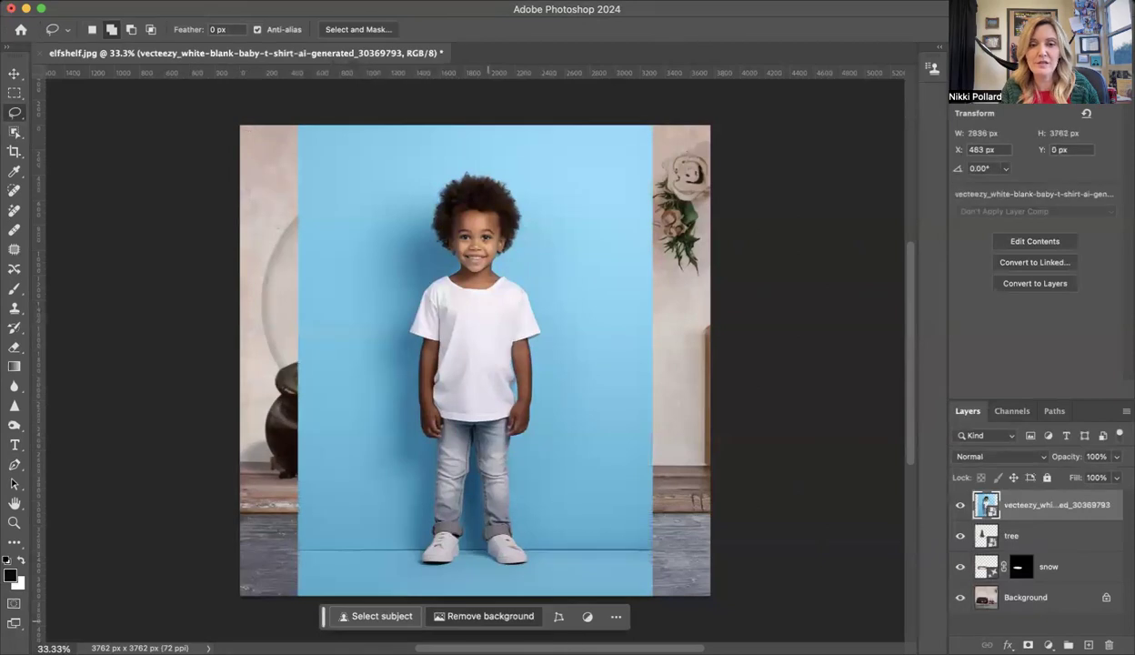
# - Remove the boy's blue background and scale him to 30.77% beside the tree in the globe
pyautogui.click(13, 74)
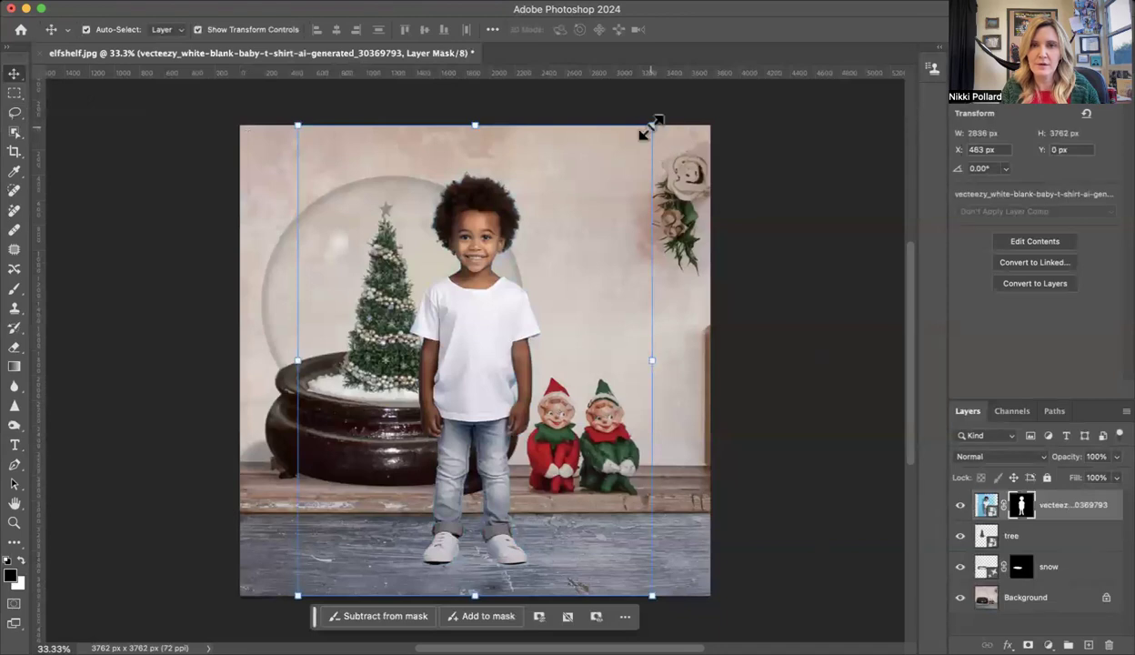
pyautogui.moveTo(652, 124); pyautogui.dragTo(444, 368)
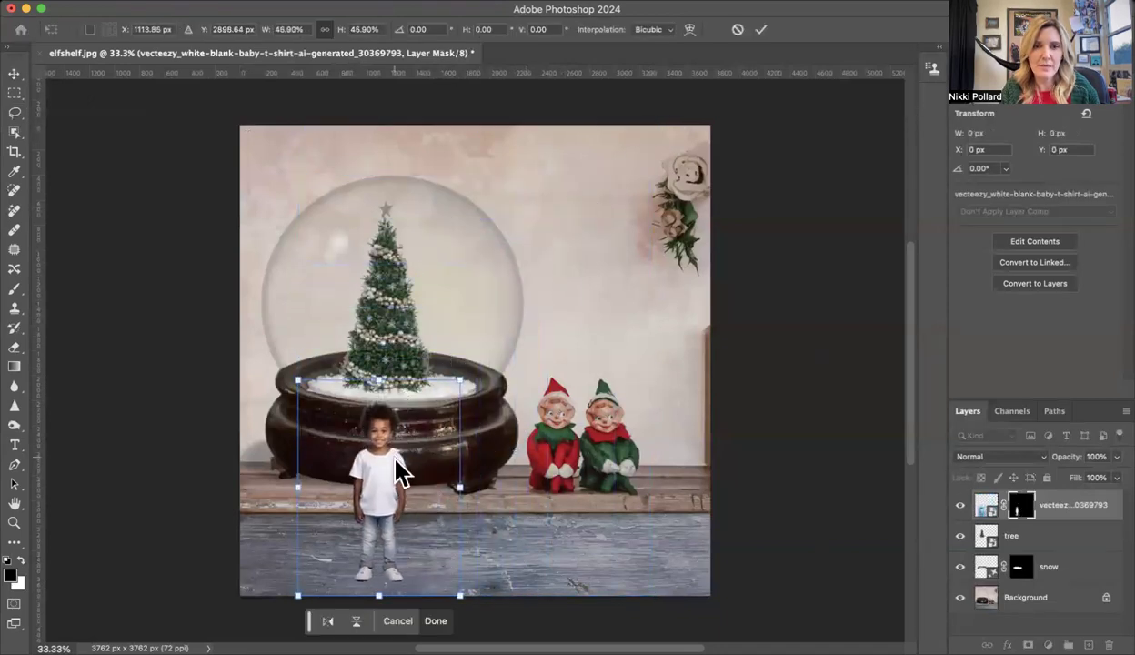
pyautogui.moveTo(400, 414); pyautogui.dragTo(434, 263)
pyautogui.moveTo(498, 227); pyautogui.dragTo(435, 331)
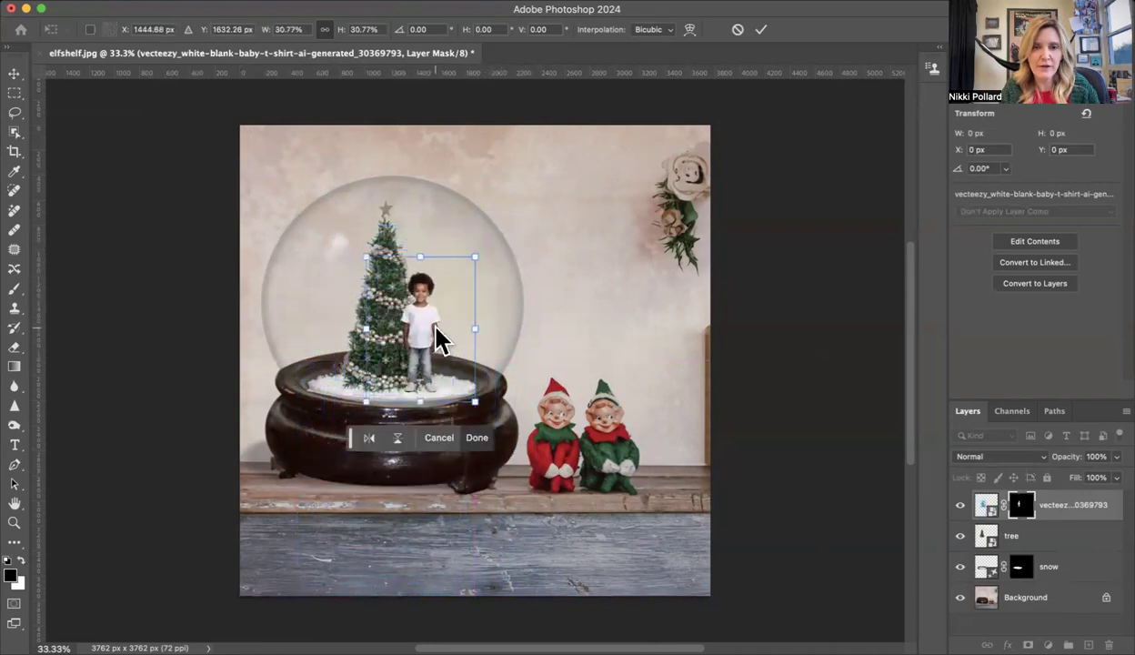
pyautogui.click(474, 436)
pyautogui.click(759, 545)
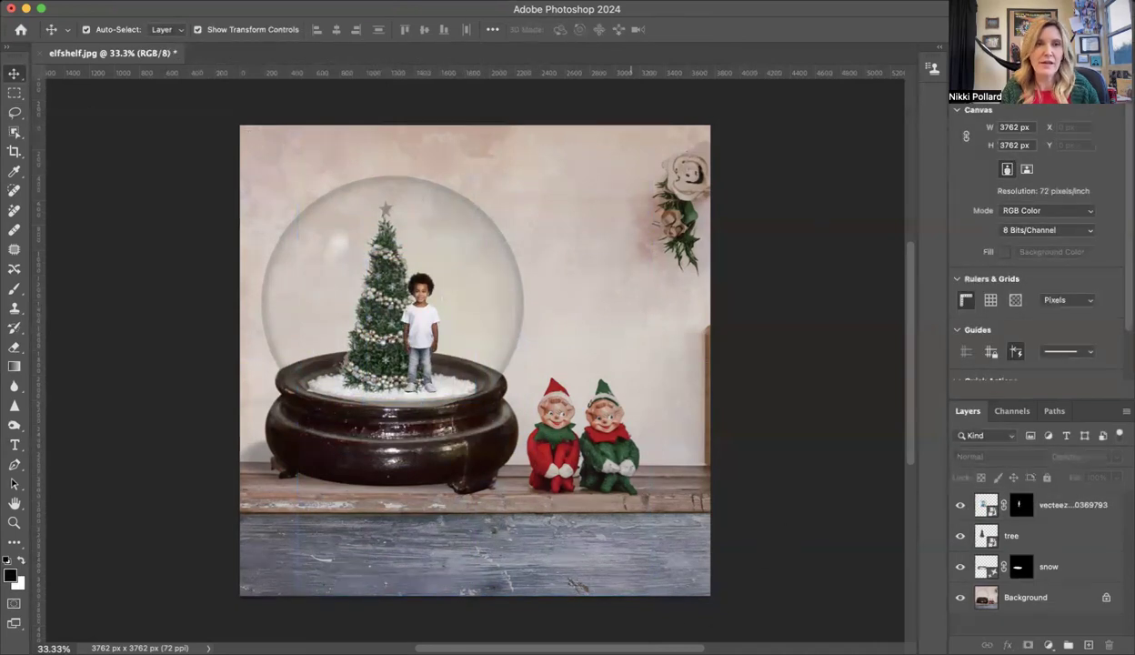
# - Place the snowman image, enlarge it, and position it inside the globe left of the tree
pyautogui.click(177, 0)
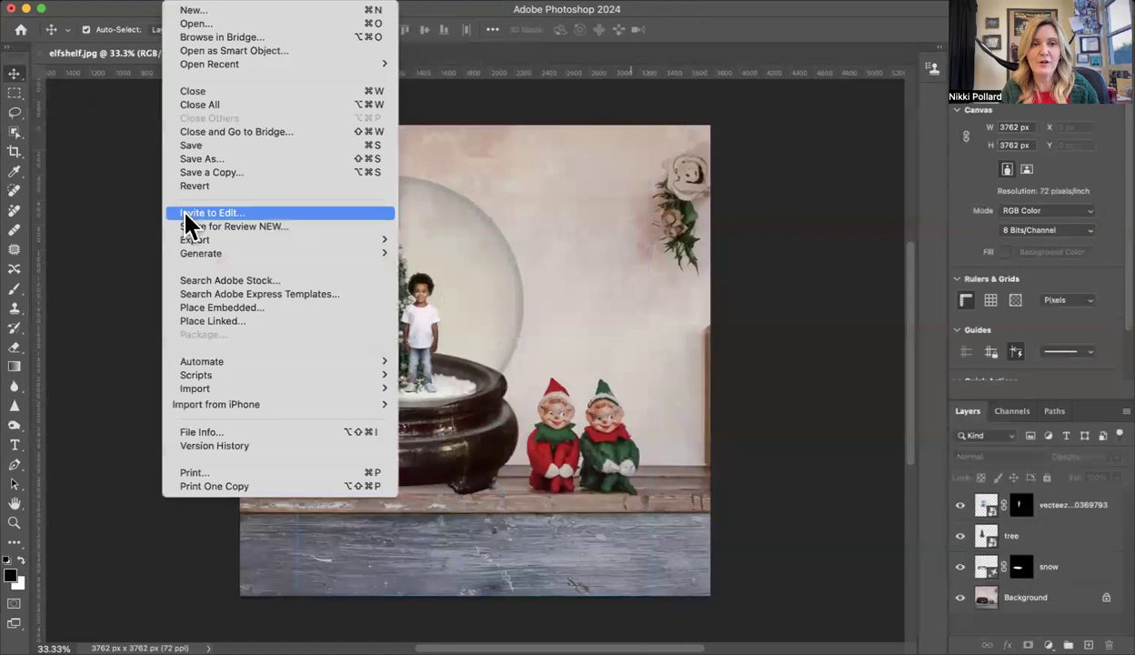
pyautogui.click(208, 309)
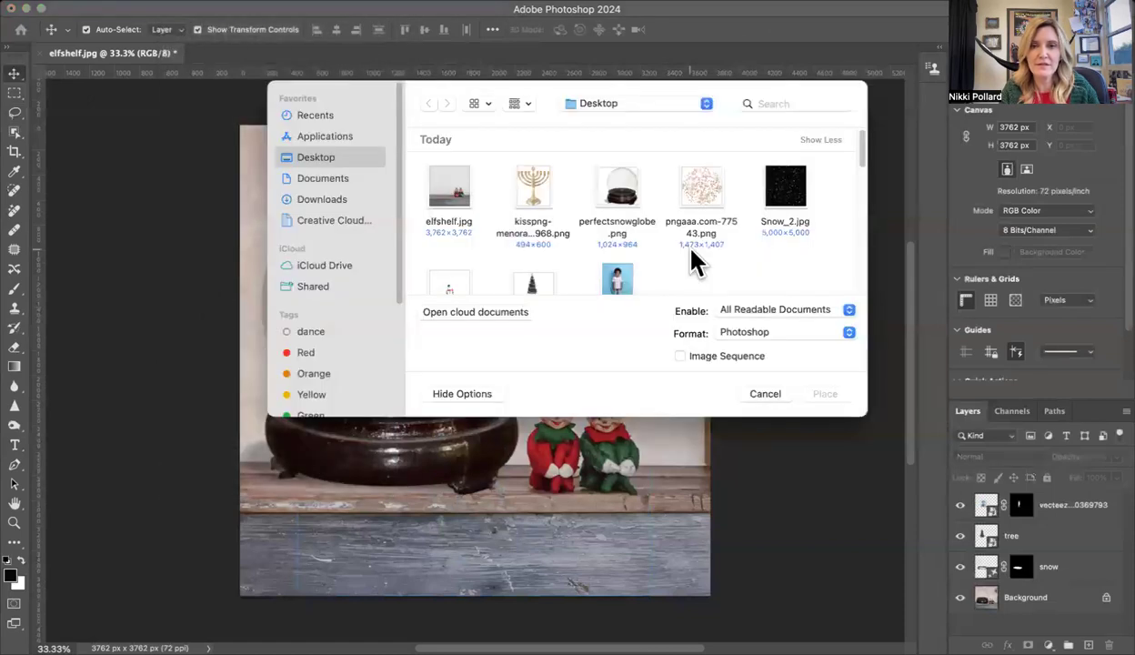
pyautogui.moveTo(865, 150); pyautogui.dragTo(863, 154)
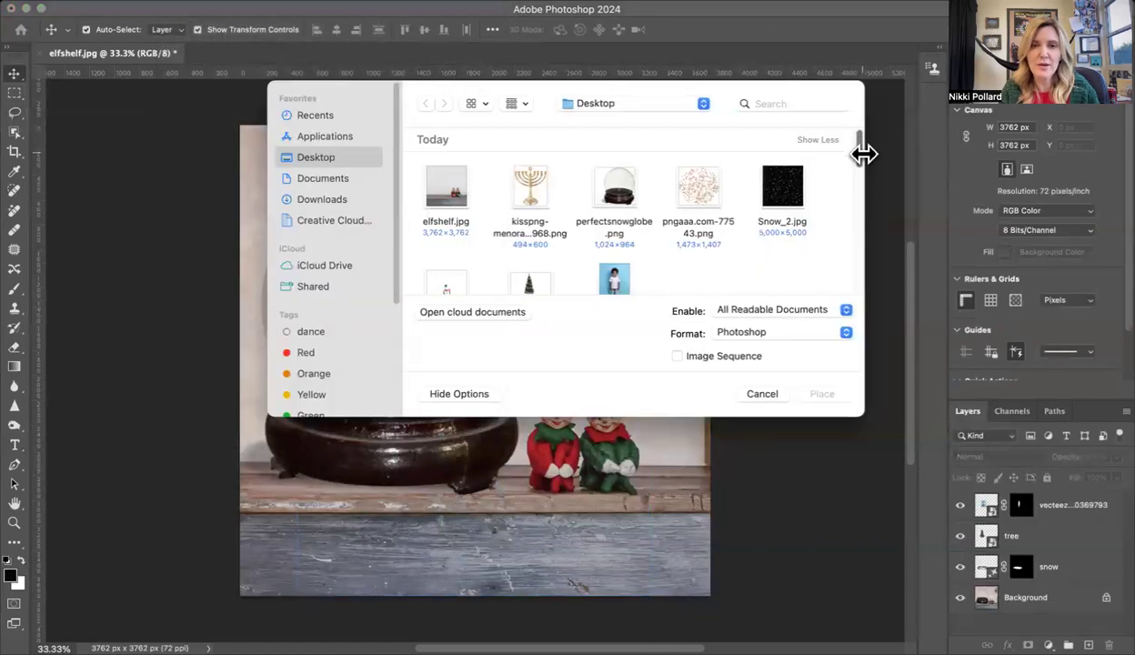
pyautogui.click(438, 291)
pyautogui.click(826, 394)
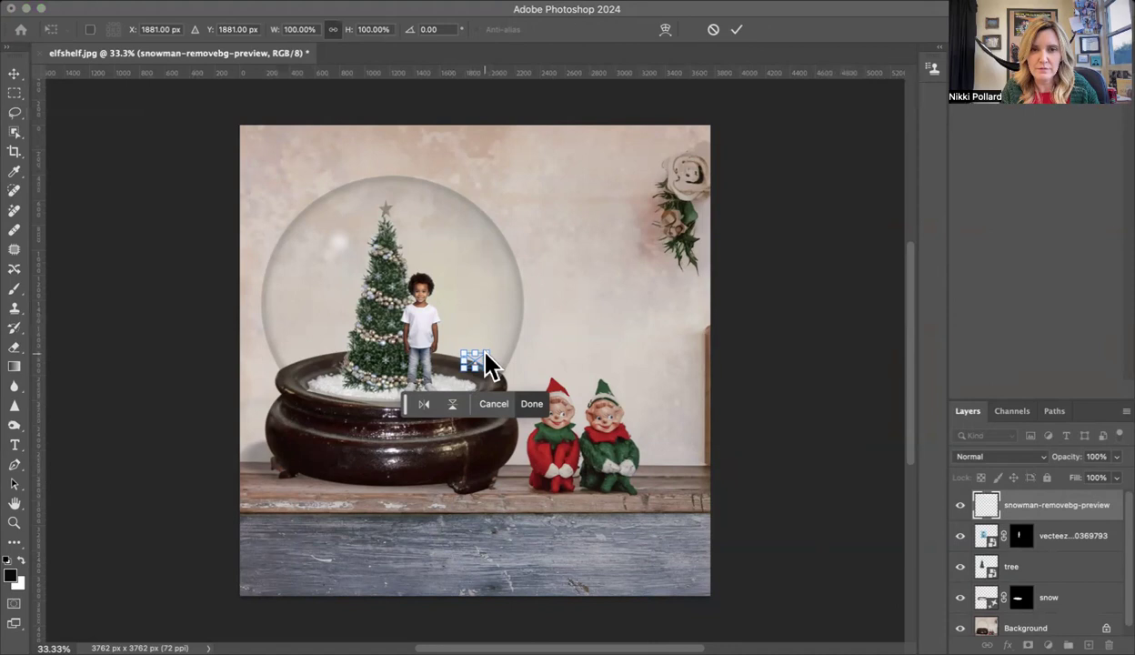
pyautogui.moveTo(486, 362); pyautogui.dragTo(727, 191)
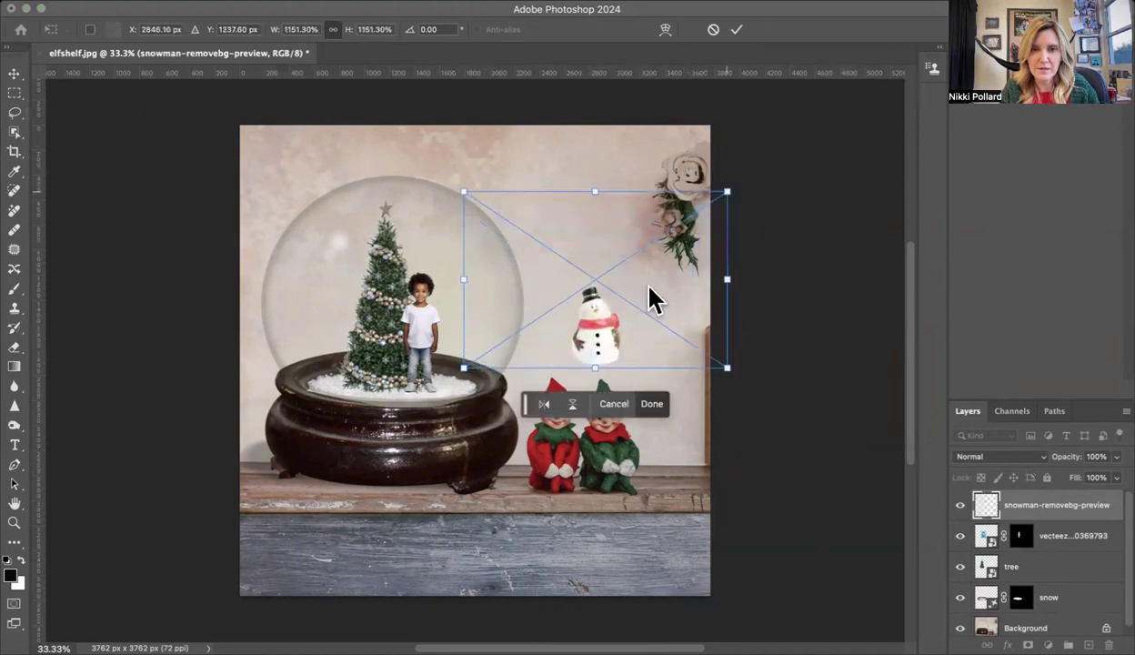
pyautogui.moveTo(613, 341); pyautogui.dragTo(355, 367)
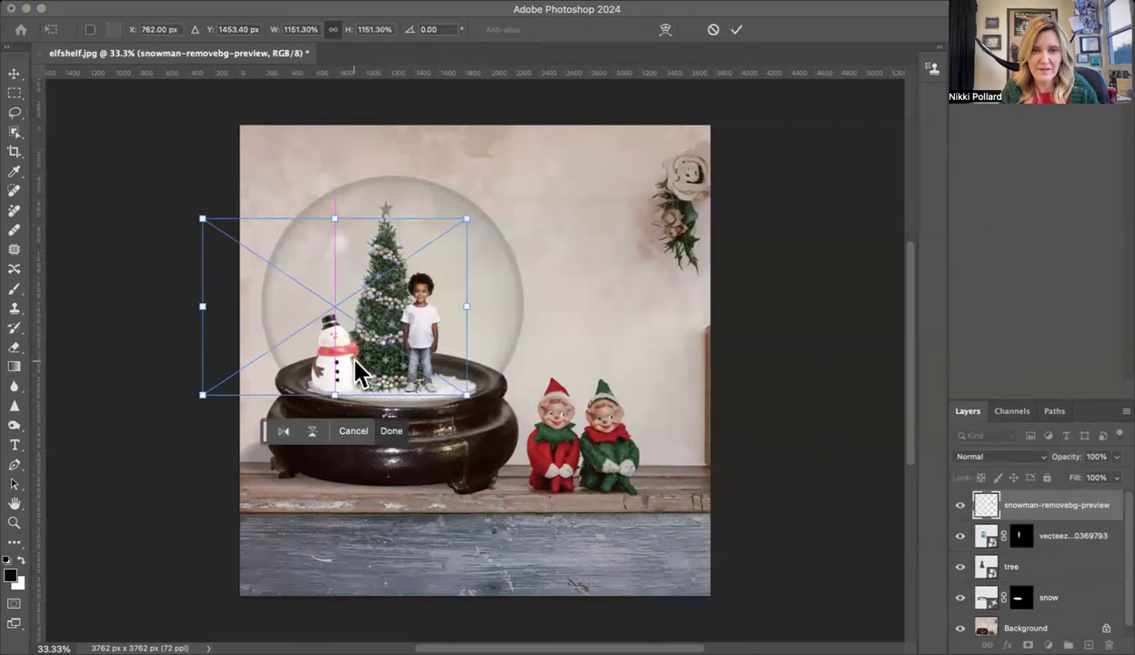
pyautogui.click(393, 443)
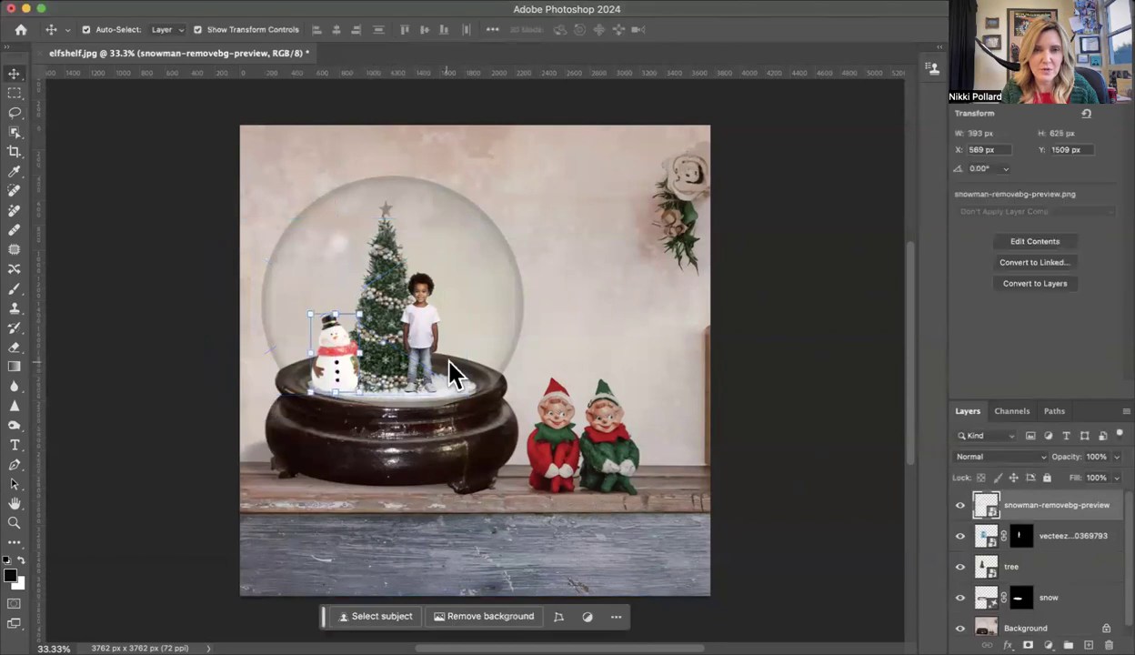
# - Set the snowman layer's opacity to 93% and the boy's to 97%, then open Place Embedded again
pyautogui.click(1117, 478)
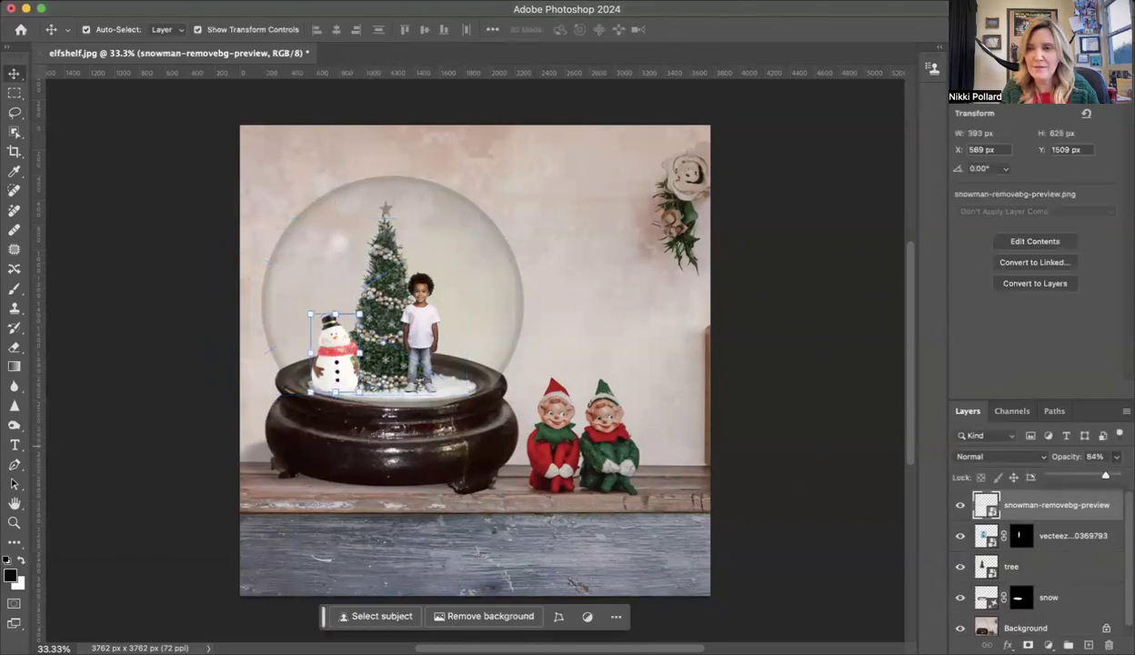
pyautogui.moveTo(1105, 476); pyautogui.dragTo(1107, 475)
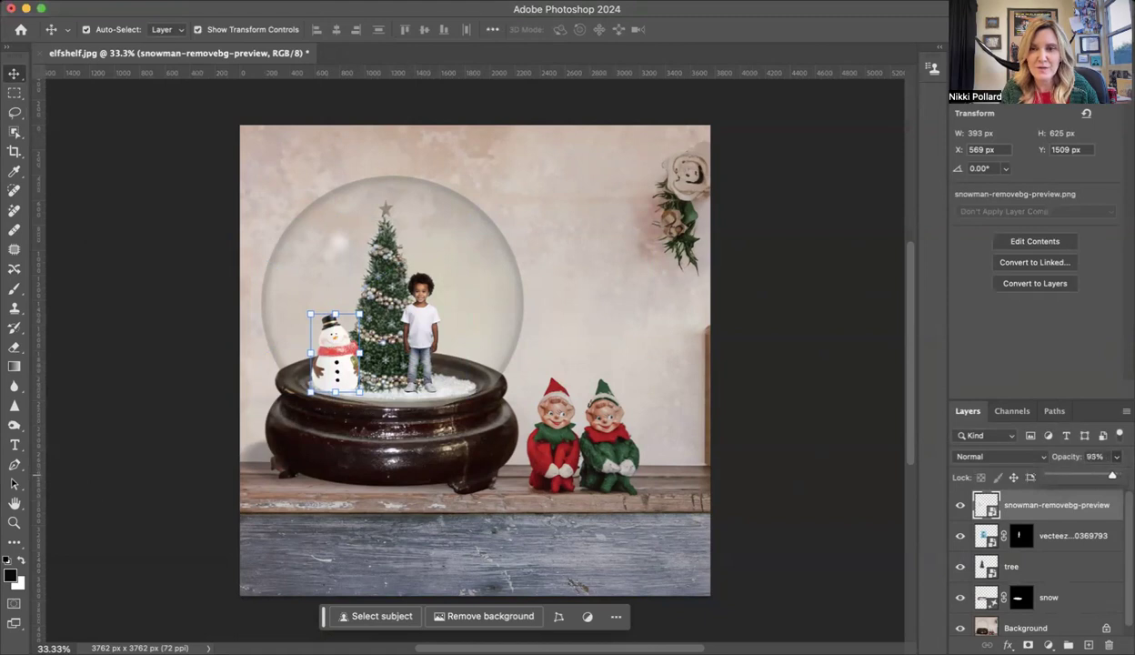
pyautogui.click(1057, 538)
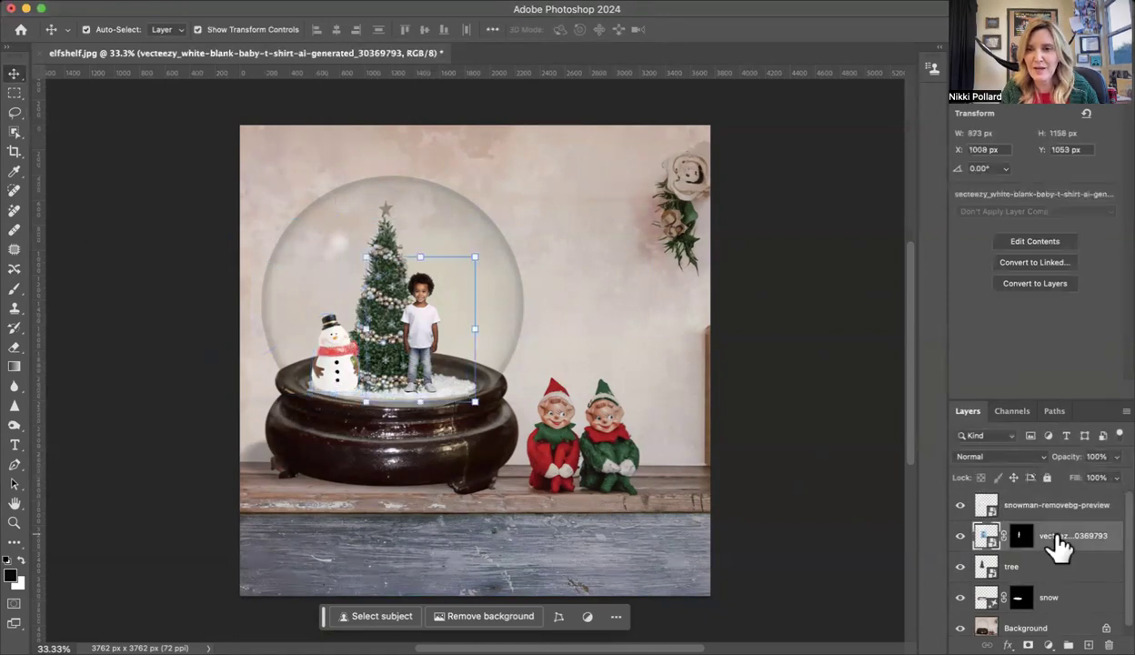
pyautogui.click(1116, 456)
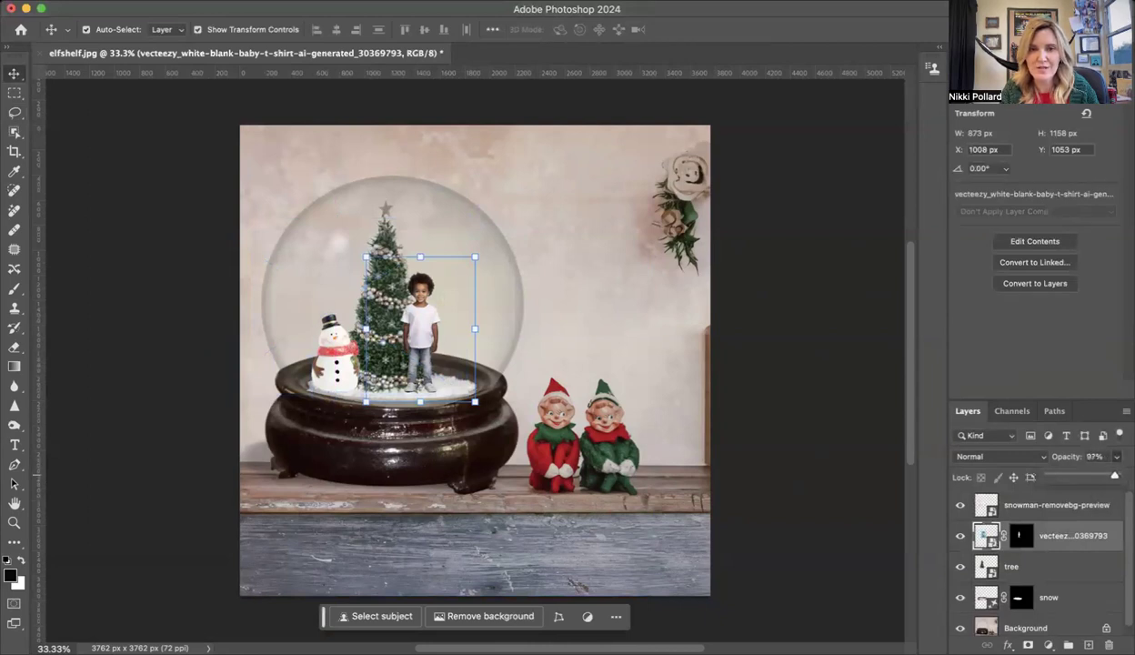
pyautogui.click(905, 450)
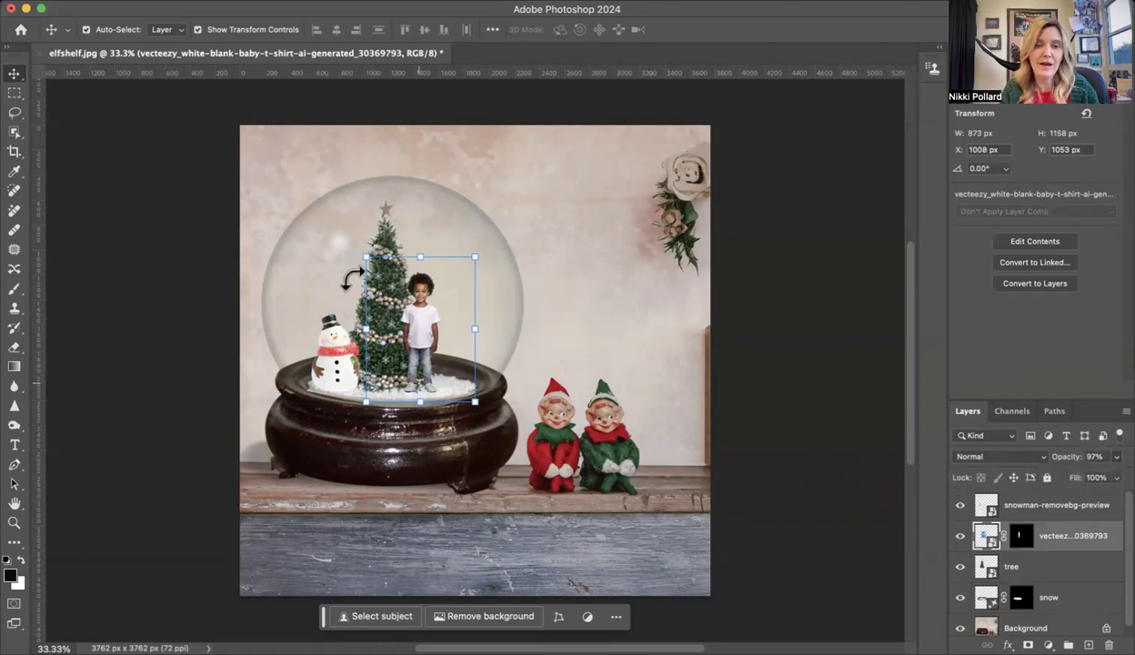
pyautogui.click(182, 0)
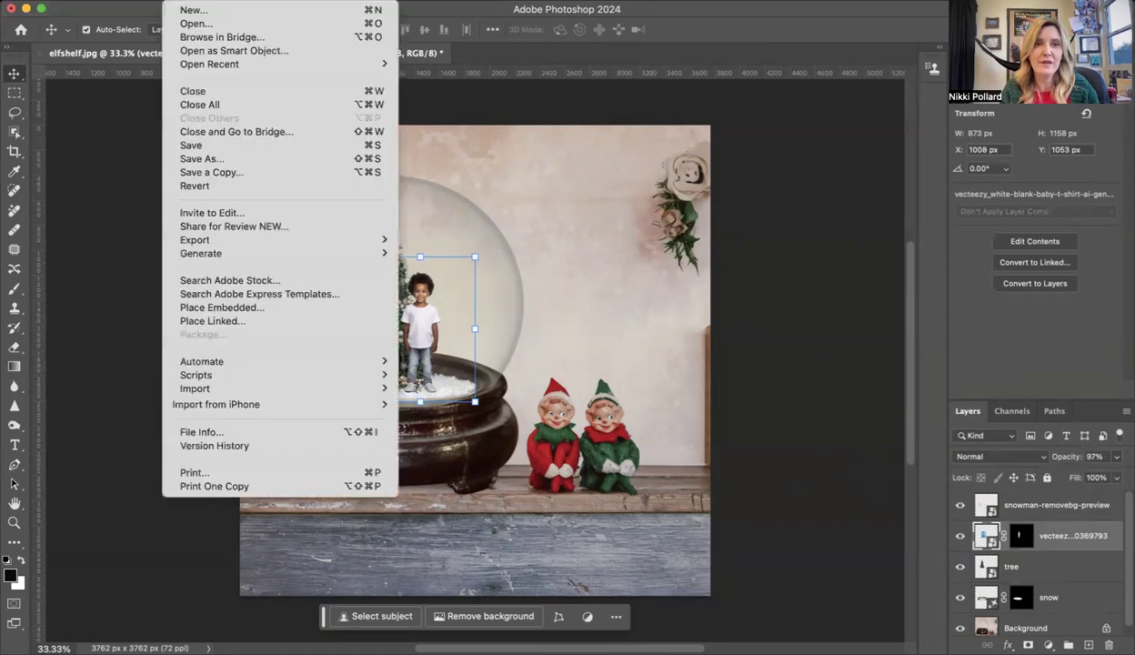
pyautogui.click(229, 308)
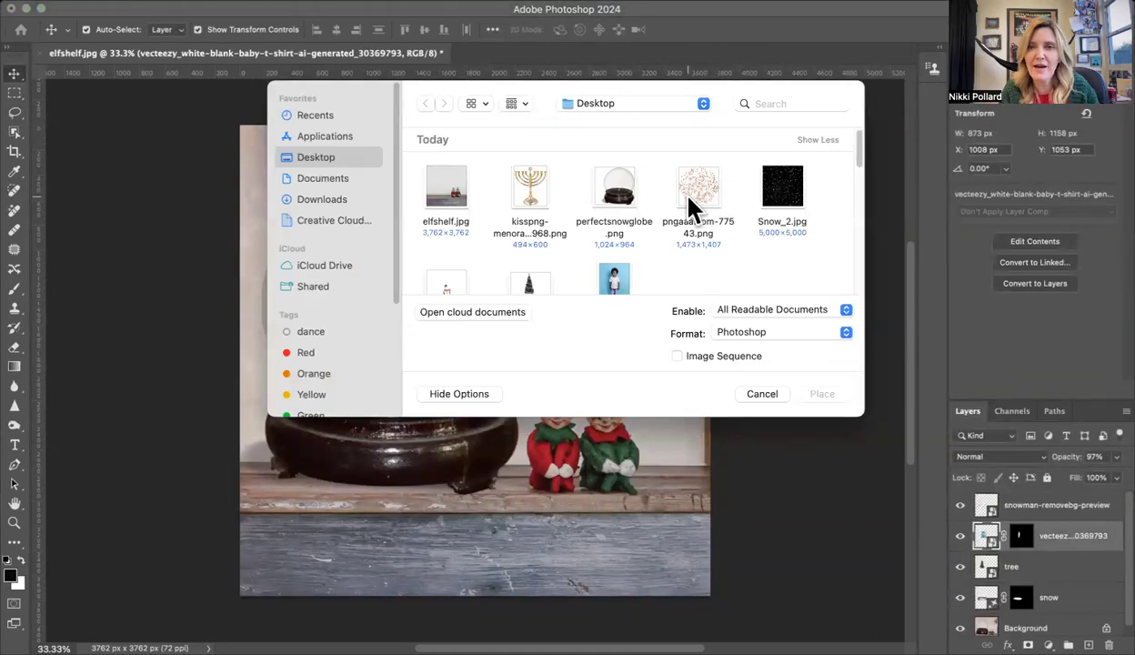
# - Place Snow_2.jpg over the globe, scale it to 171%, and stack its layer on top
pyautogui.click(779, 191)
pyautogui.click(812, 397)
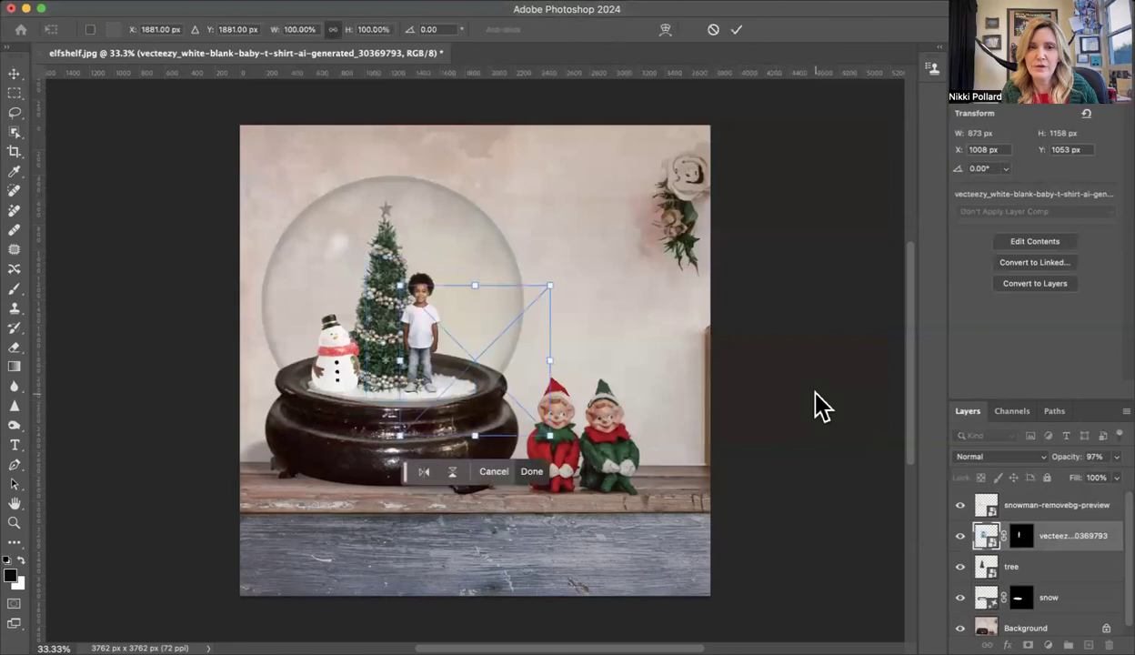
pyautogui.moveTo(450, 351); pyautogui.dragTo(426, 329)
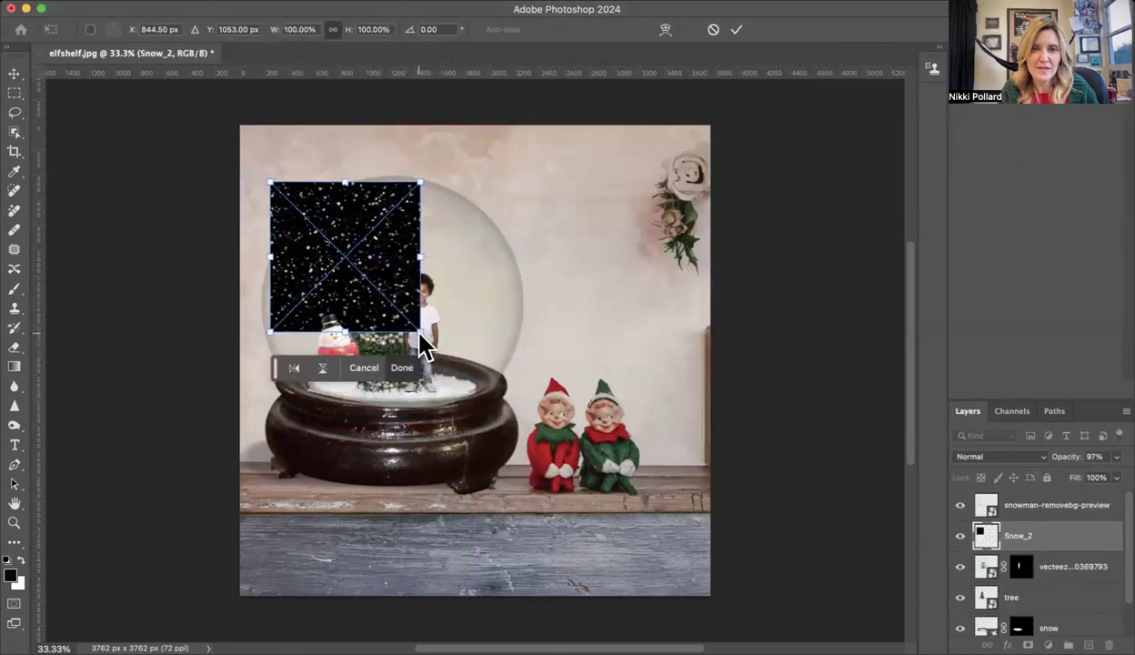
pyautogui.moveTo(421, 334); pyautogui.dragTo(526, 439)
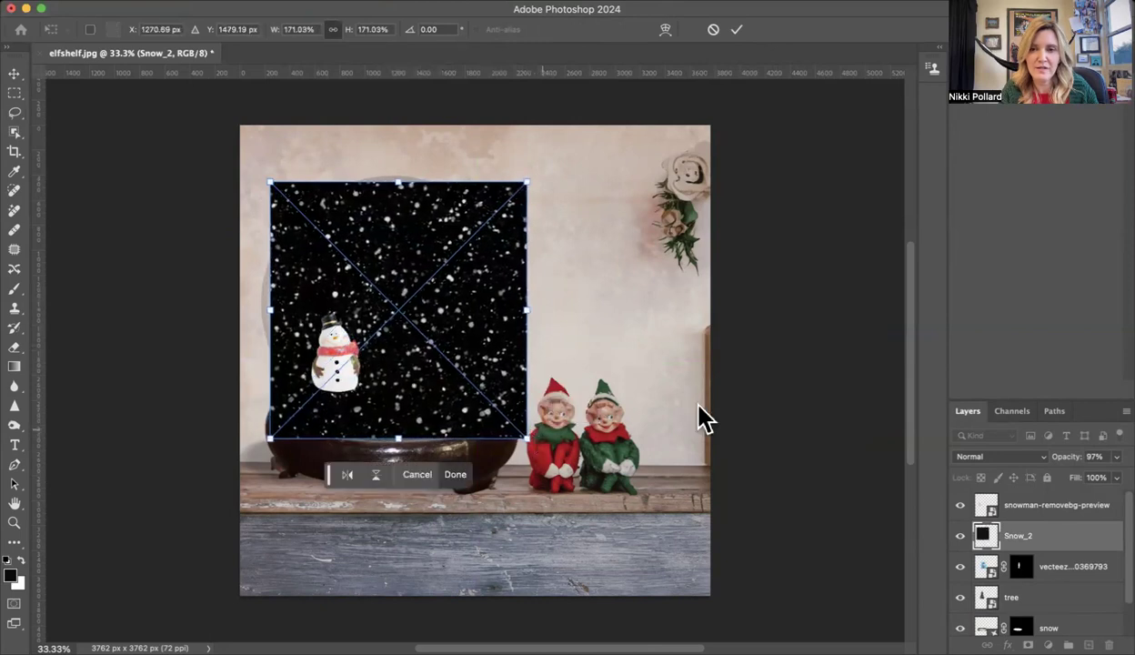
pyautogui.moveTo(1058, 543); pyautogui.dragTo(1051, 504)
pyautogui.press('Return')
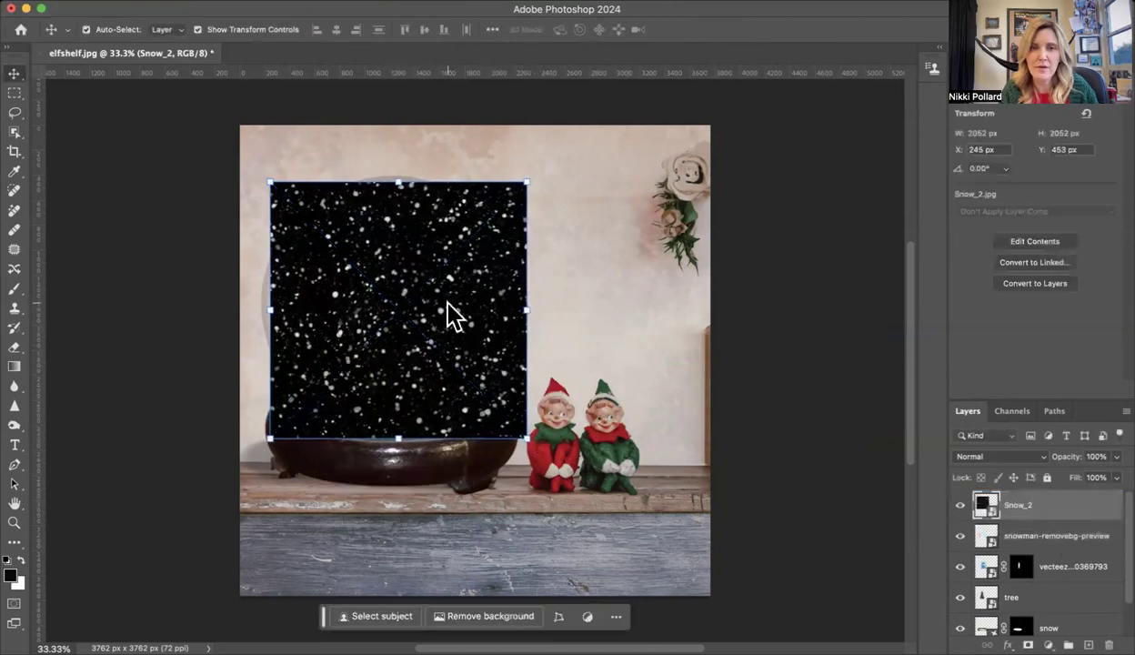
pyautogui.moveTo(445, 314); pyautogui.dragTo(405, 310)
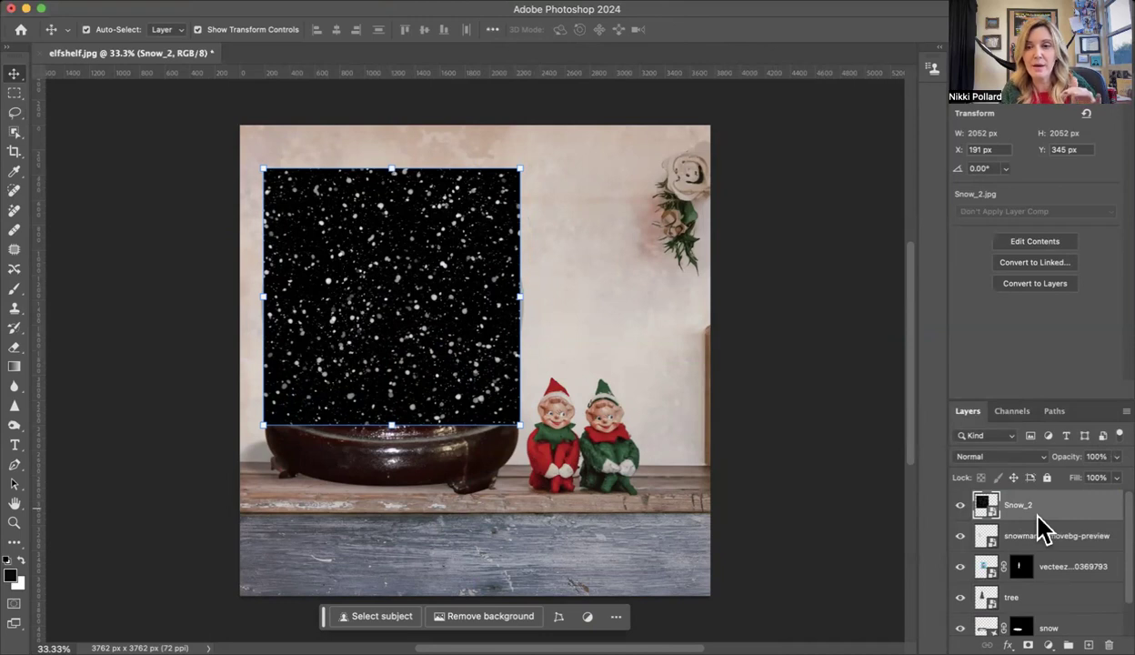
# - Set the Snow_2 layer's blend mode to Screen
pyautogui.click(1037, 457)
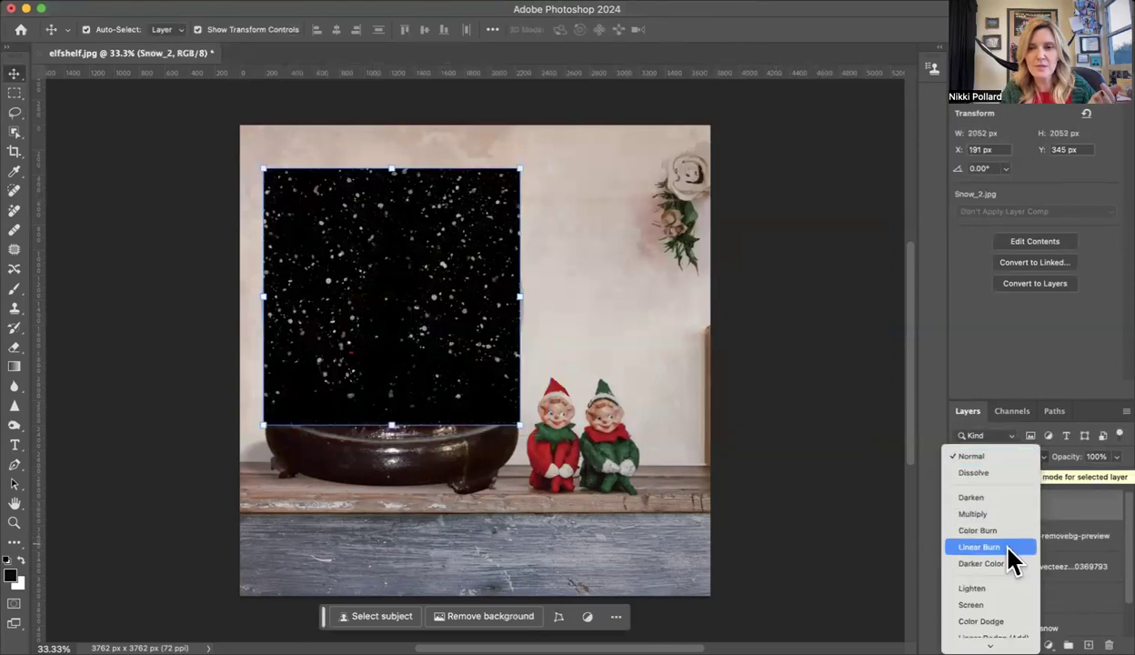
pyautogui.click(996, 606)
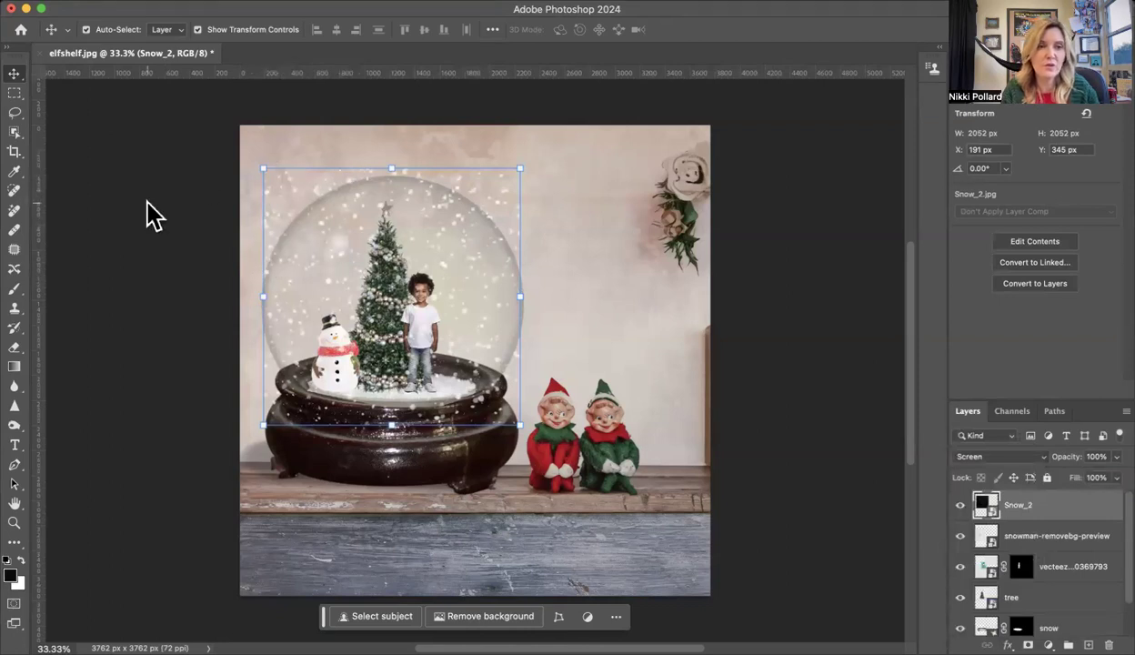
# - Rasterize Snow_2 and erase flakes outside the globe with a 124 px Eraser at 100%
pyautogui.click(20, 349)
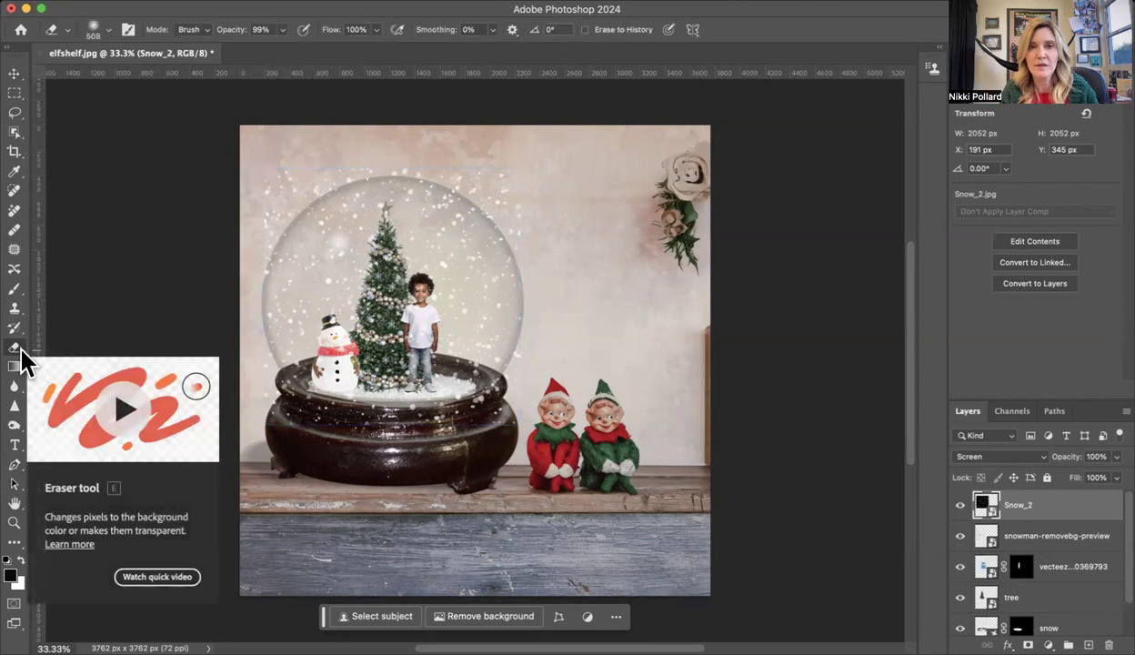
pyautogui.click(107, 30)
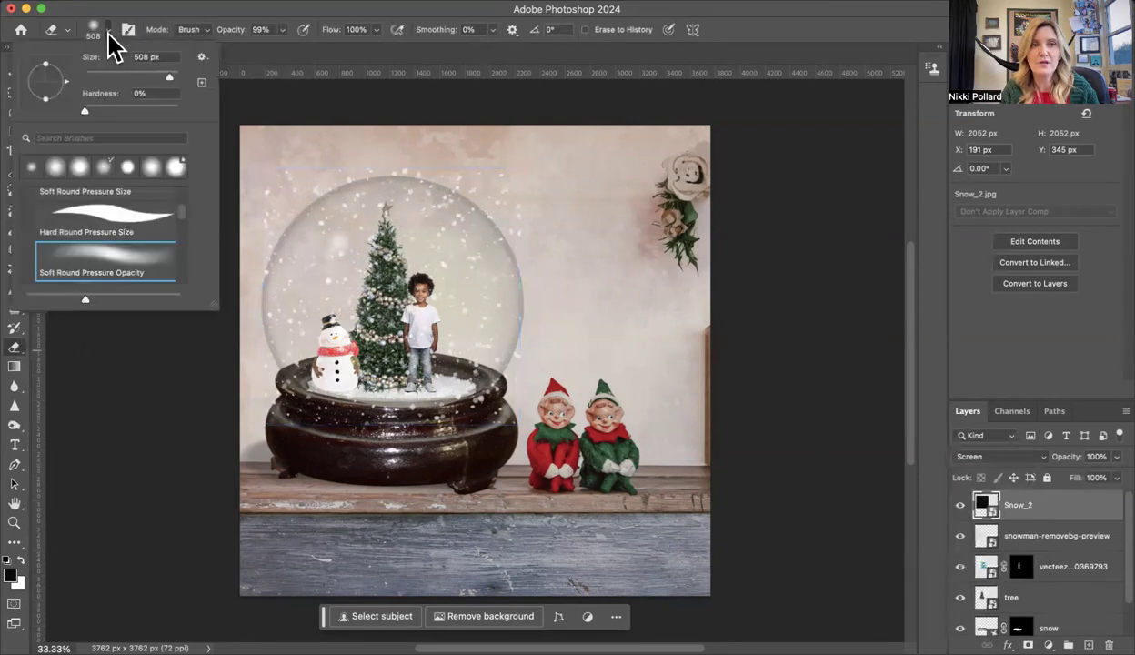
pyautogui.moveTo(155, 77); pyautogui.dragTo(140, 80)
pyautogui.click(292, 159)
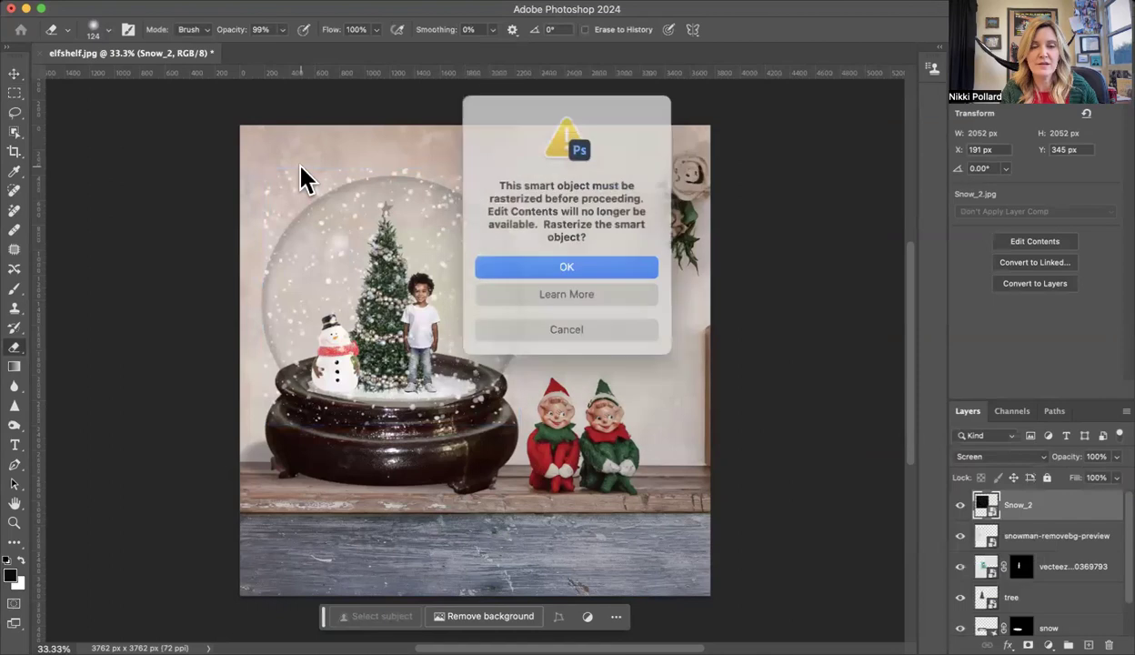
pyautogui.click(607, 263)
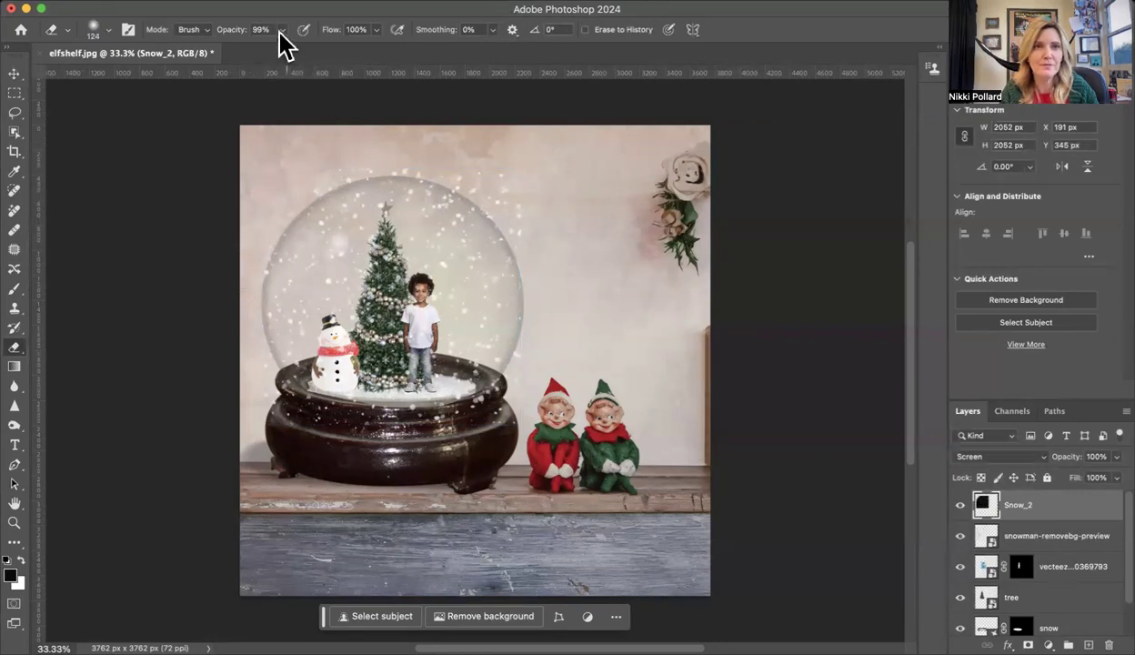
pyautogui.moveTo(309, 62); pyautogui.dragTo(342, 173)
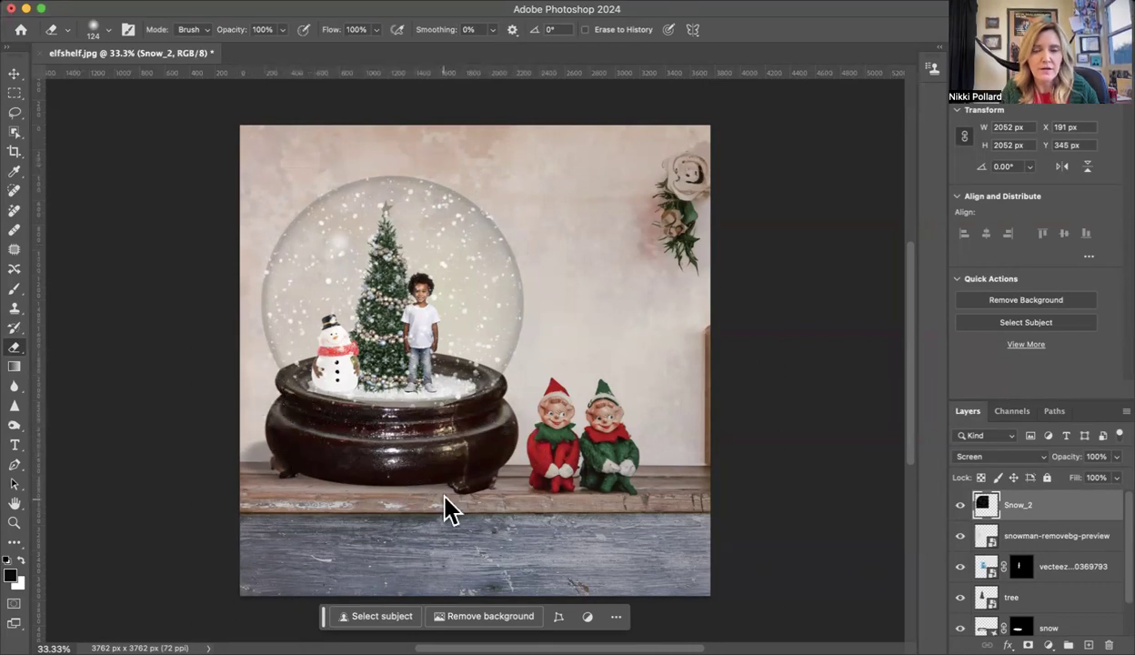
# - Fade the snow off the boy's face with the Eraser at 47% opacity
pyautogui.click(283, 30)
pyautogui.moveTo(283, 41); pyautogui.dragTo(244, 49)
pyautogui.moveTo(420, 293)
pyautogui.mouseDown()
pyautogui.moveTo(418, 273)
pyautogui.moveTo(411, 296)
pyautogui.moveTo(424, 292)
pyautogui.moveTo(404, 319)
pyautogui.moveTo(405, 273)
pyautogui.moveTo(408, 296)
pyautogui.mouseUp()
pyautogui.press('super+plus')
pyautogui.press('super+plus')
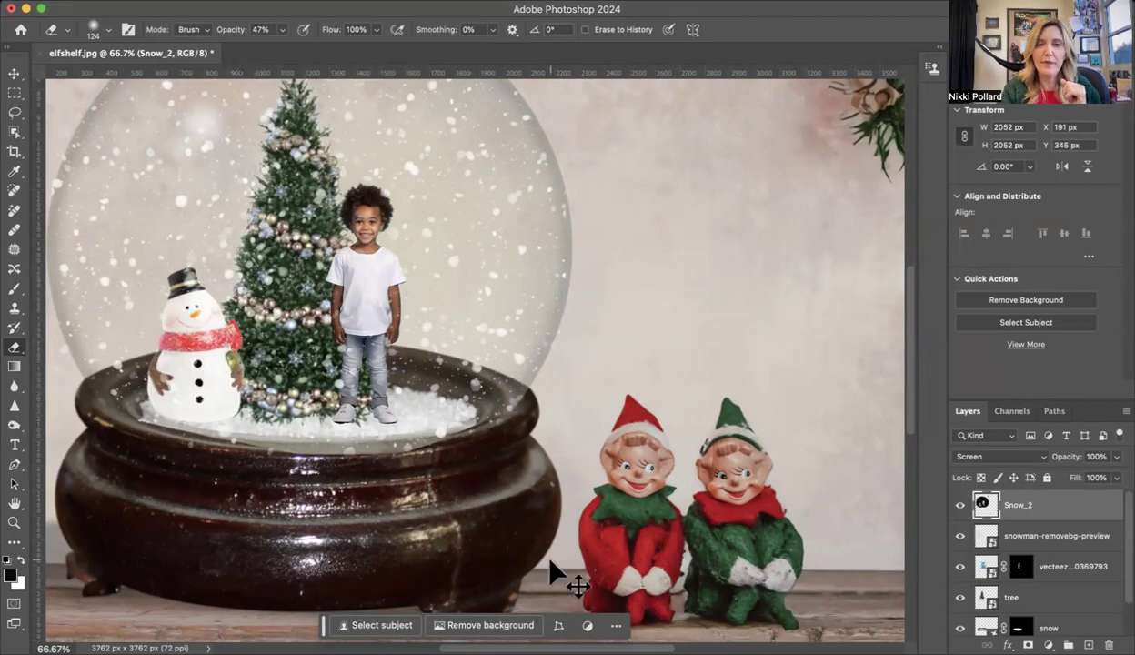
pyautogui.press('super+minus')
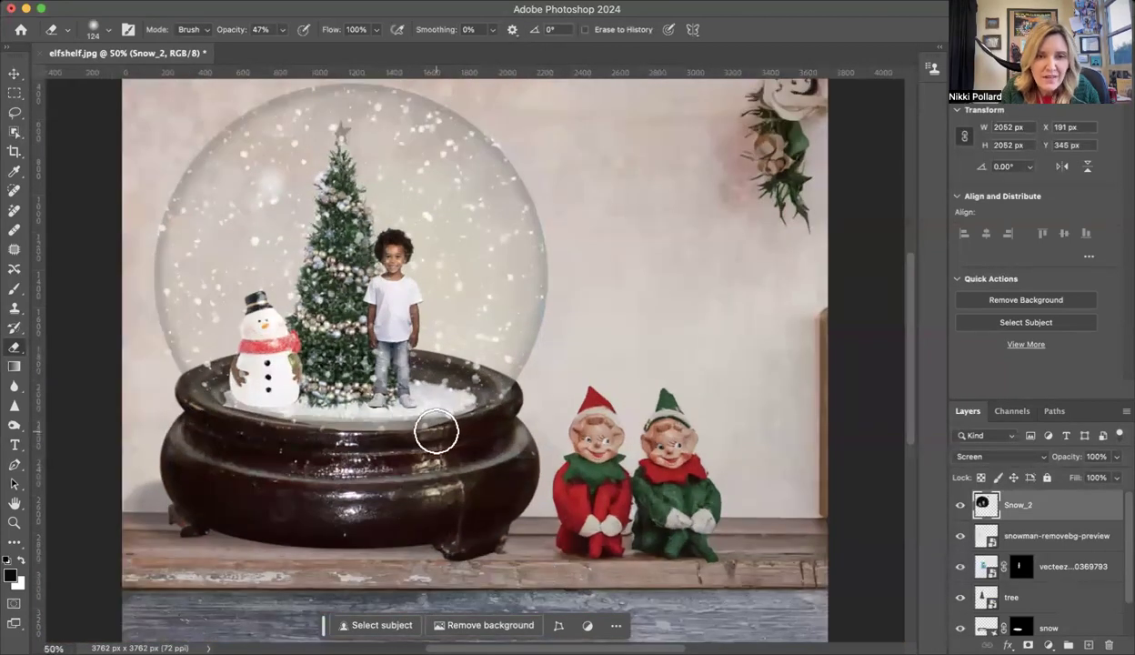
# - Set the Eraser opacity to 86% and zoom out to 33.33% to fit the image
pyautogui.click(283, 29)
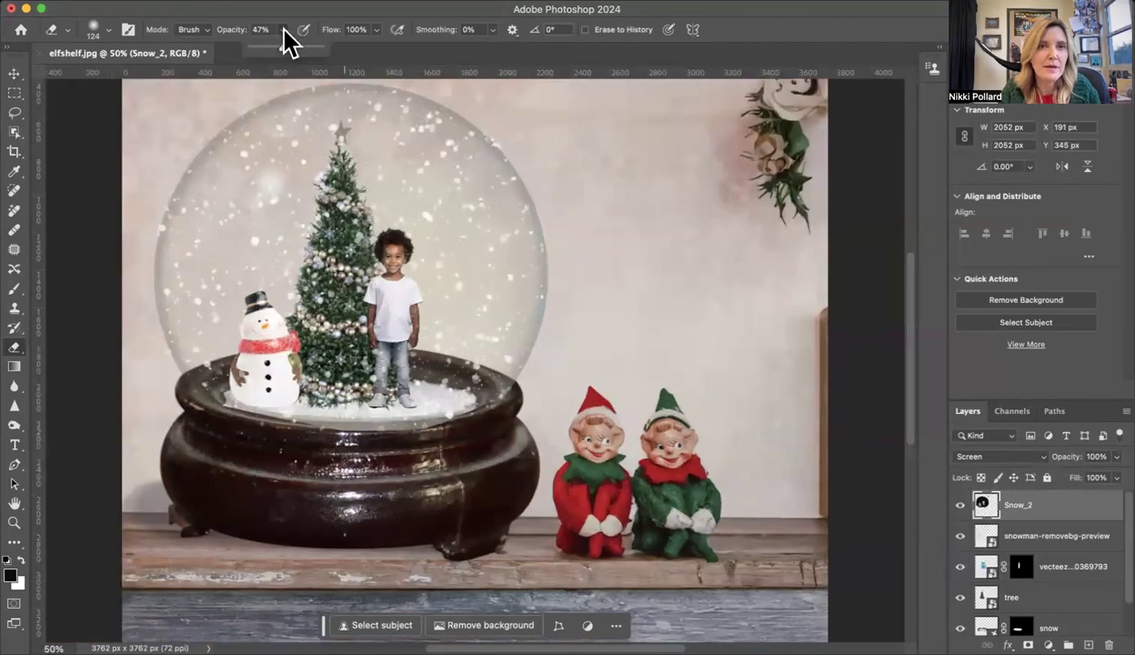
pyautogui.click(439, 438)
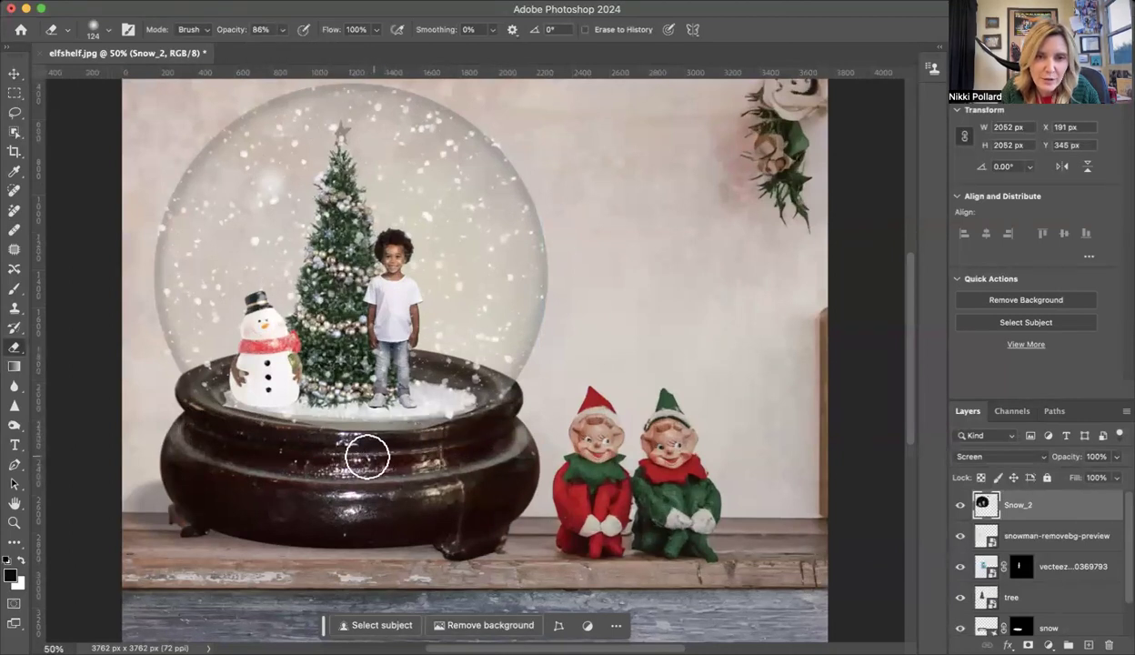
pyautogui.press('super+minus')
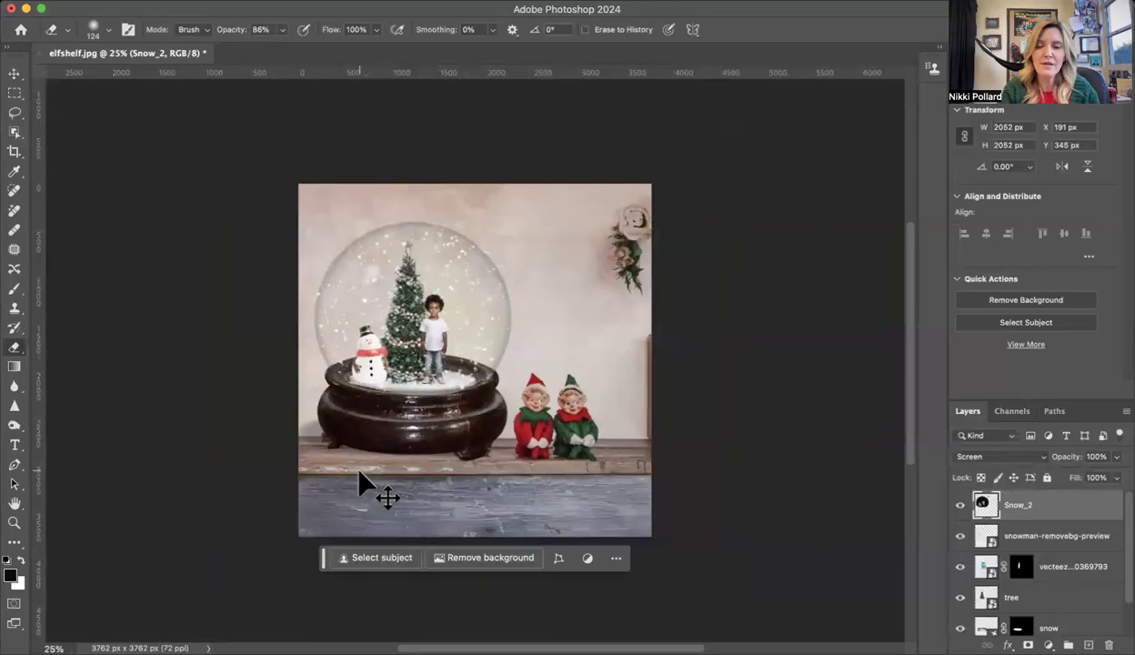
pyautogui.press('super+plus')
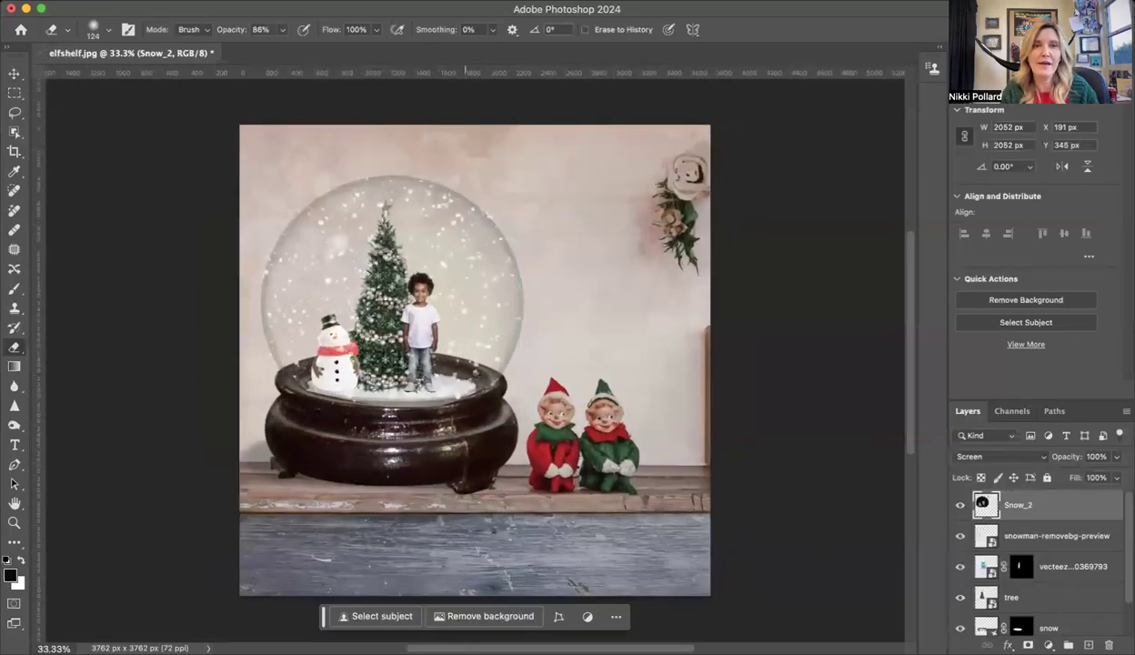
# - Place the glitter image pngaaa.com-77543.png as an embedded layer
pyautogui.click(172, 2)
pyautogui.click(243, 309)
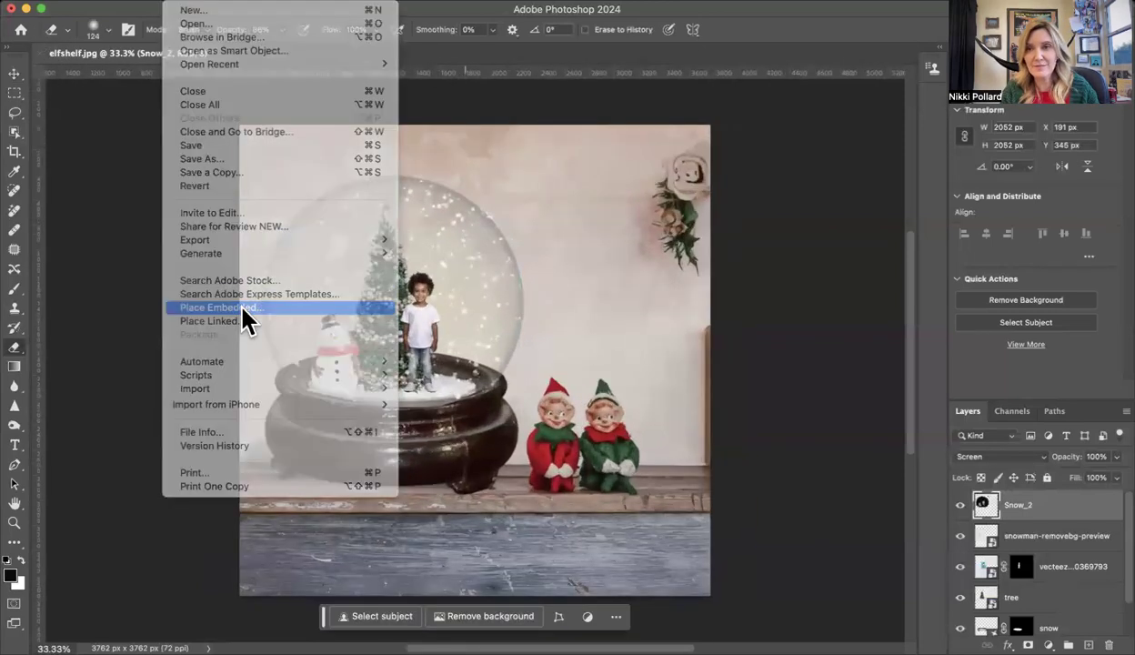
pyautogui.click(705, 187)
pyautogui.click(821, 396)
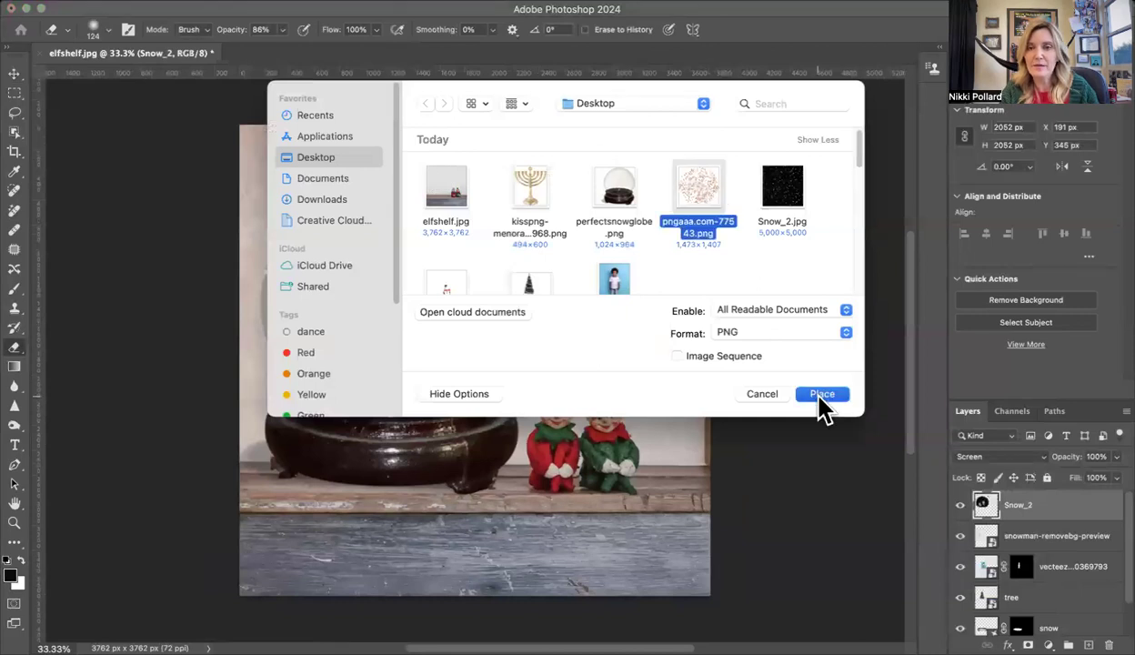
# - Move the glitter onto the globe, enlarge it to 128%, and commit the transform
pyautogui.moveTo(473, 354); pyautogui.dragTo(364, 267)
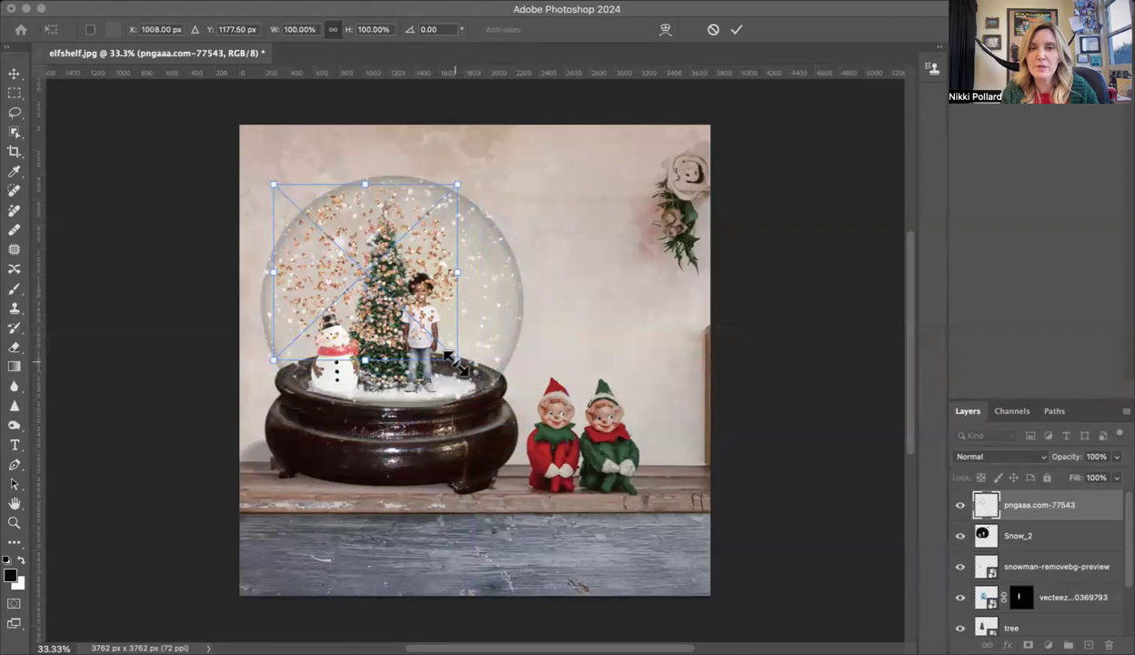
pyautogui.moveTo(456, 360); pyautogui.dragTo(512, 409)
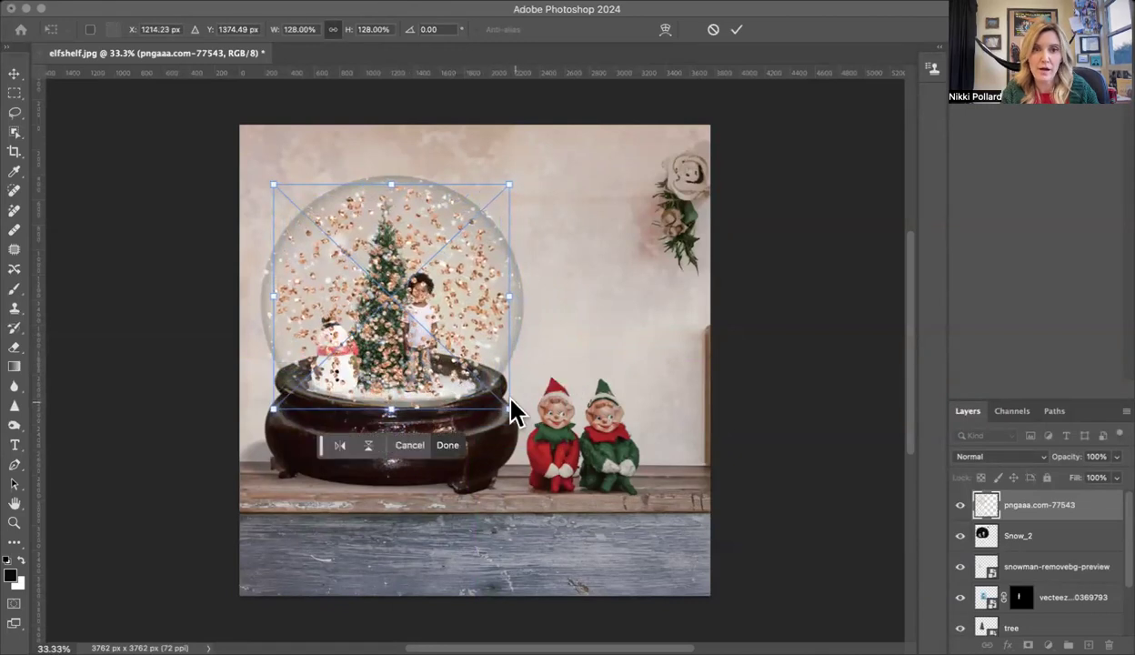
pyautogui.click(994, 457)
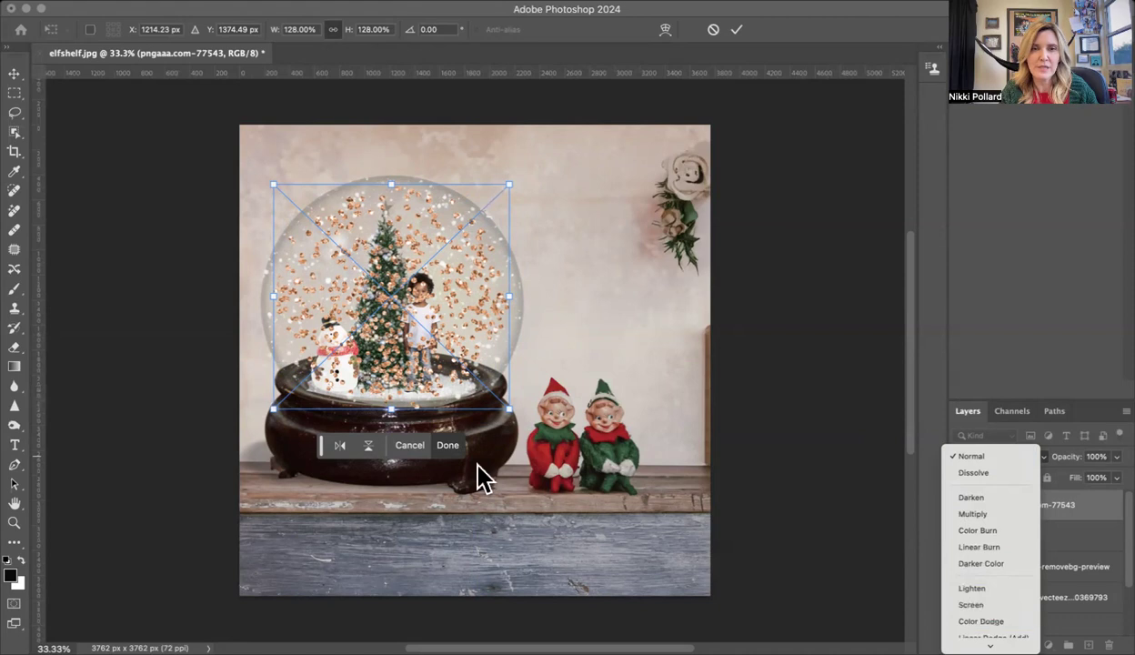
pyautogui.click(449, 451)
pyautogui.click(447, 445)
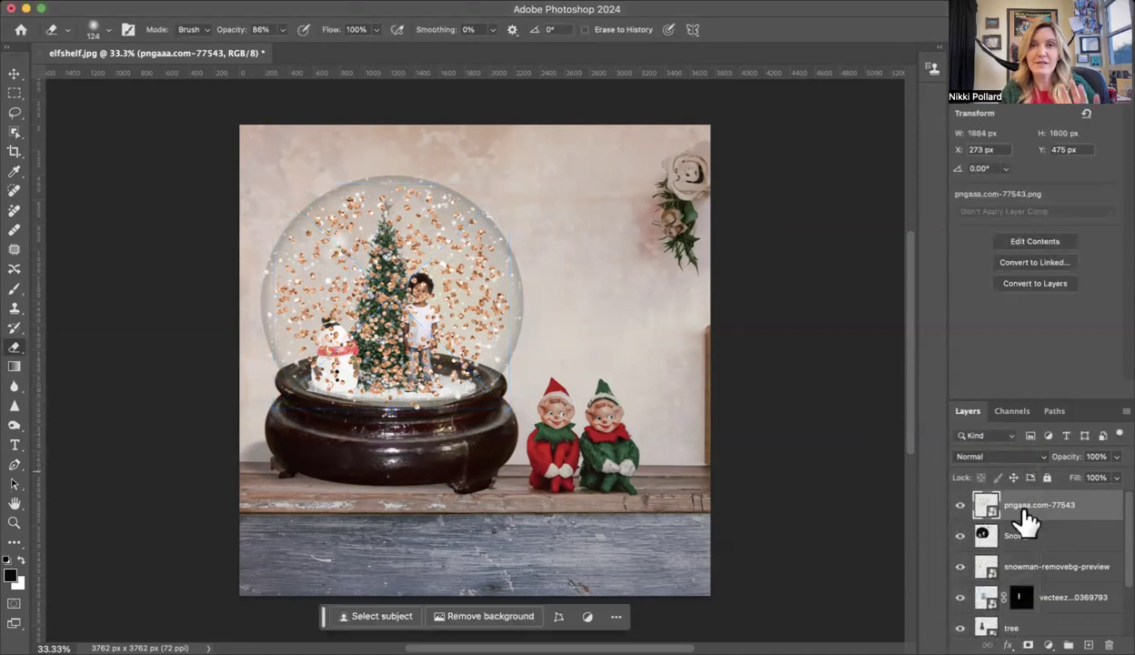
# - Blend the glitter layer in Lighten mode at 79% opacity
pyautogui.click(1003, 457)
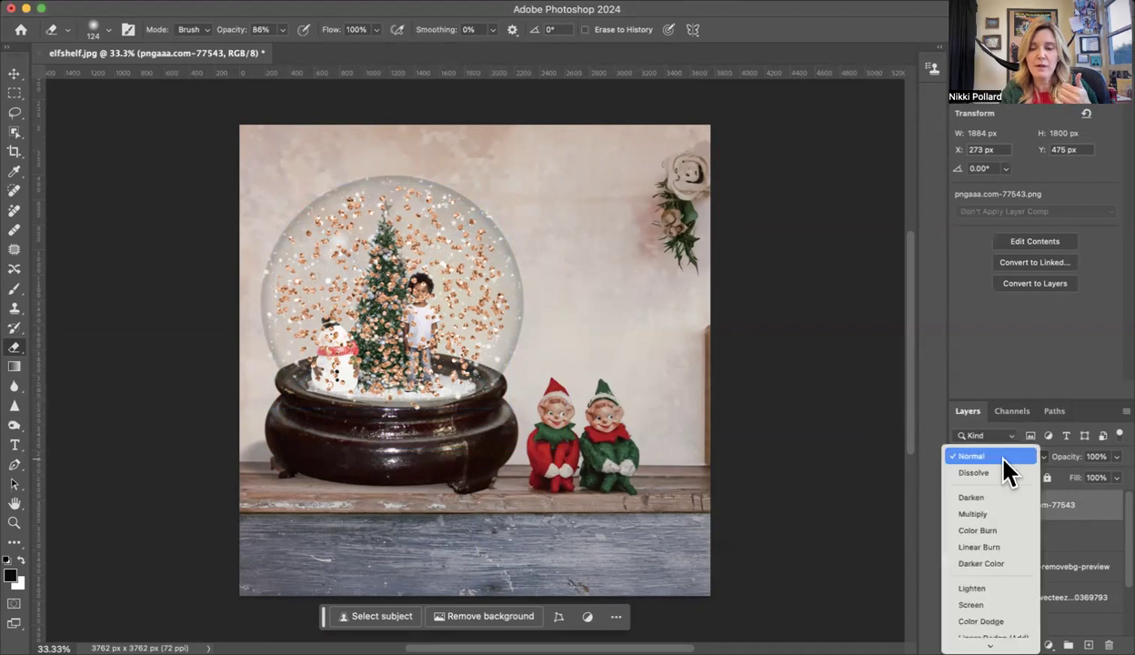
pyautogui.click(965, 586)
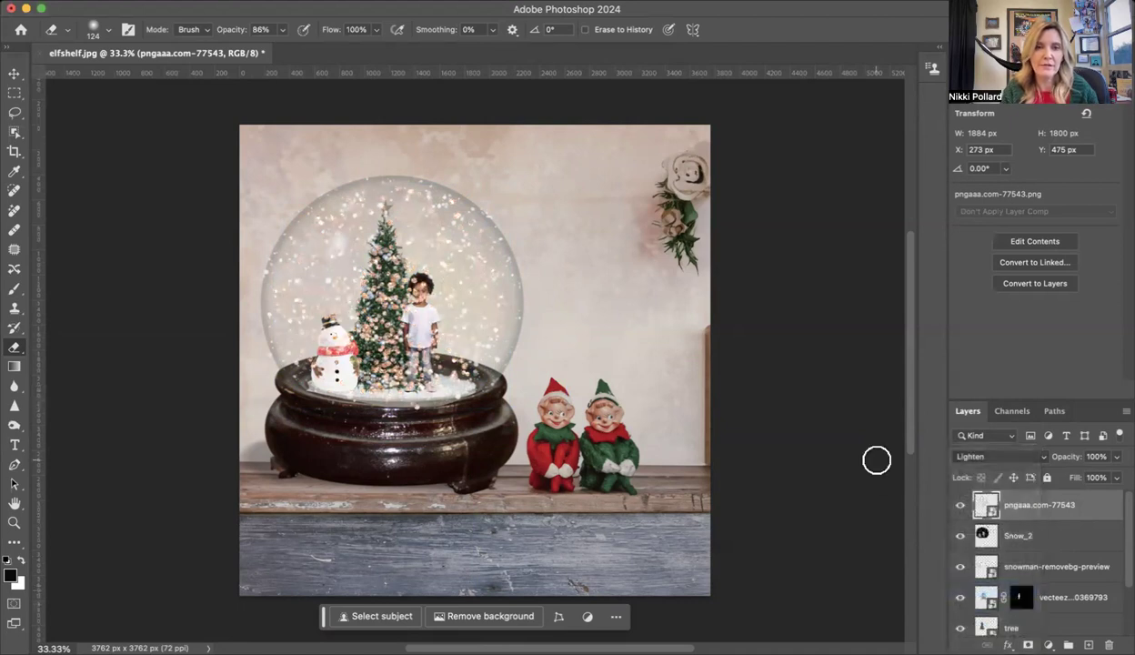
pyautogui.click(1116, 478)
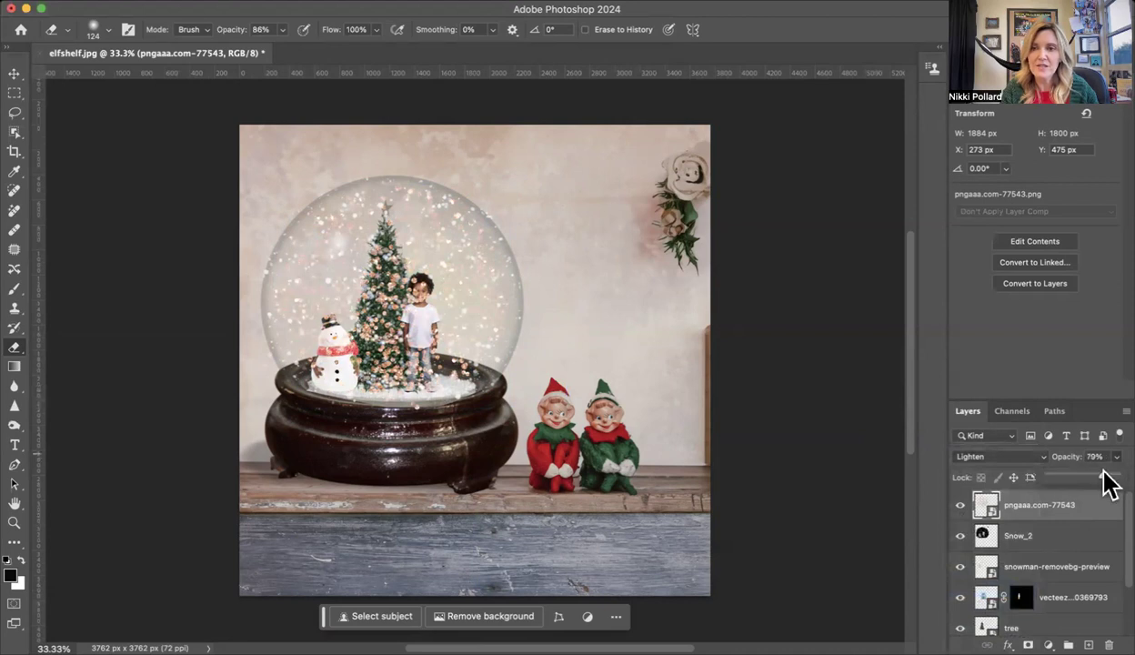
pyautogui.press('super+plus')
pyautogui.press('super+plus')
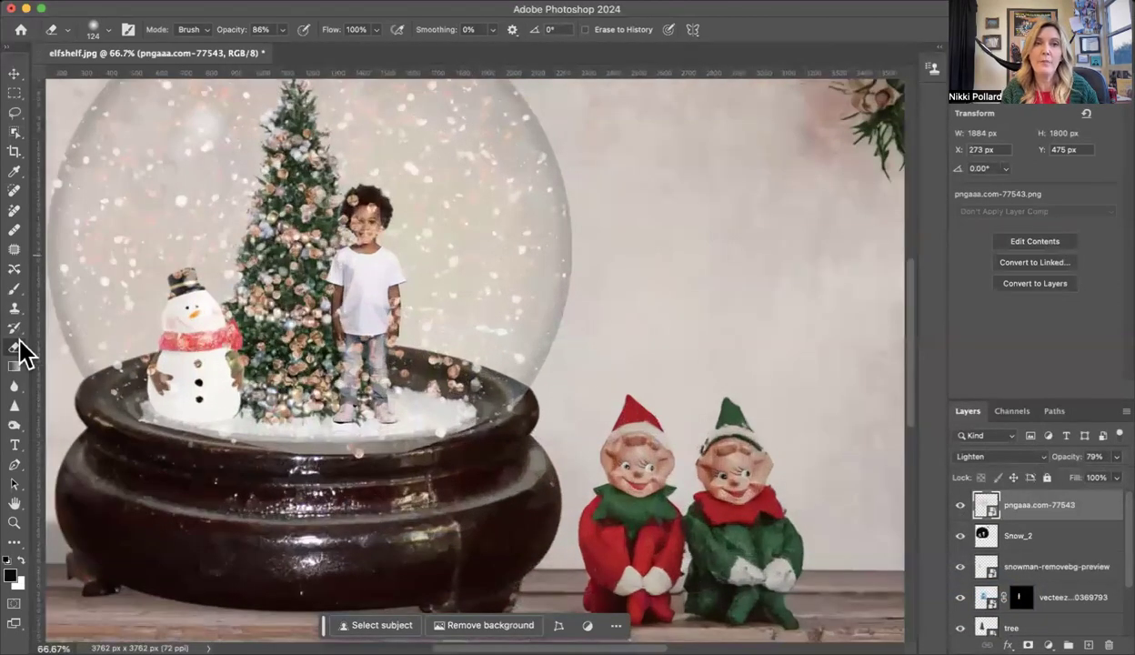
# - Rasterize the glitter layer and erase it off the child's face and hair at 100%
pyautogui.click(282, 30)
pyautogui.click(292, 48)
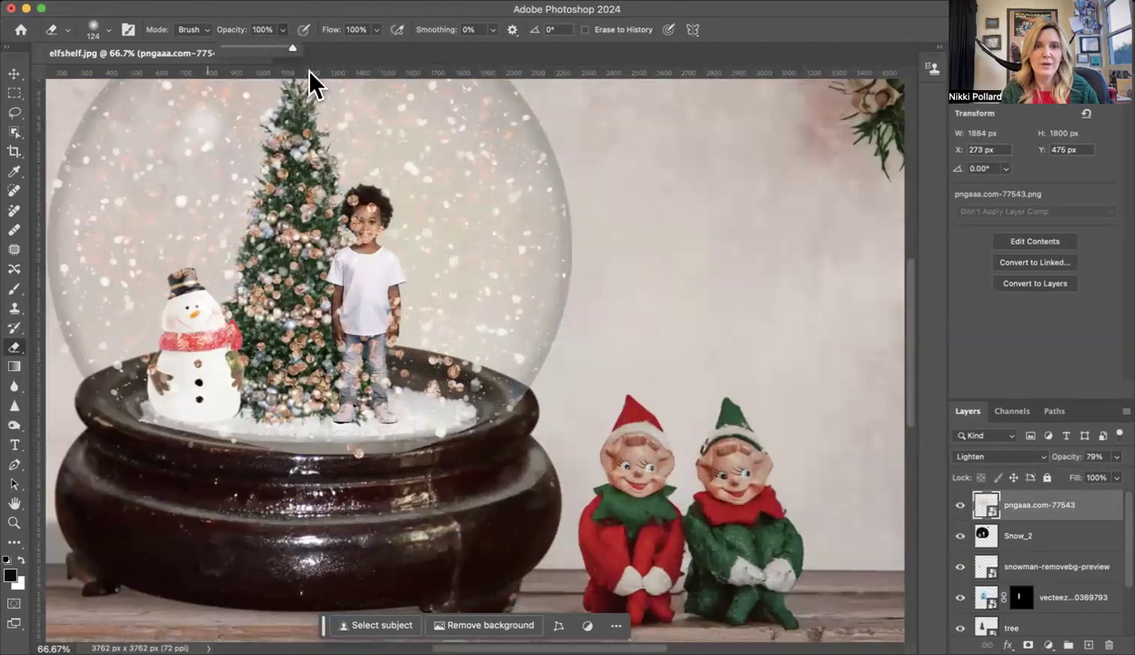
pyautogui.click(362, 220)
pyautogui.click(590, 265)
pyautogui.moveTo(360, 211)
pyautogui.mouseDown()
pyautogui.moveTo(365, 250)
pyautogui.moveTo(344, 205)
pyautogui.moveTo(331, 277)
pyautogui.moveTo(256, 273)
pyautogui.moveTo(292, 181)
pyautogui.moveTo(282, 176)
pyautogui.moveTo(329, 304)
pyautogui.moveTo(307, 369)
pyautogui.moveTo(372, 342)
pyautogui.moveTo(349, 297)
pyautogui.moveTo(368, 325)
pyautogui.mouseUp()
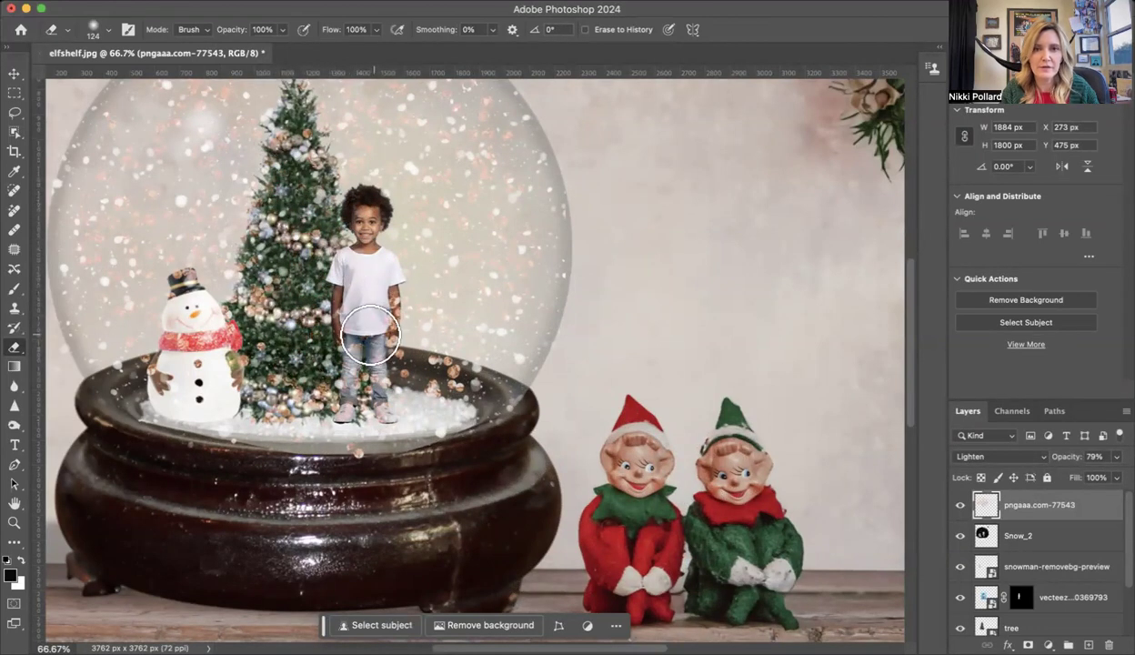
pyautogui.press('super+minus')
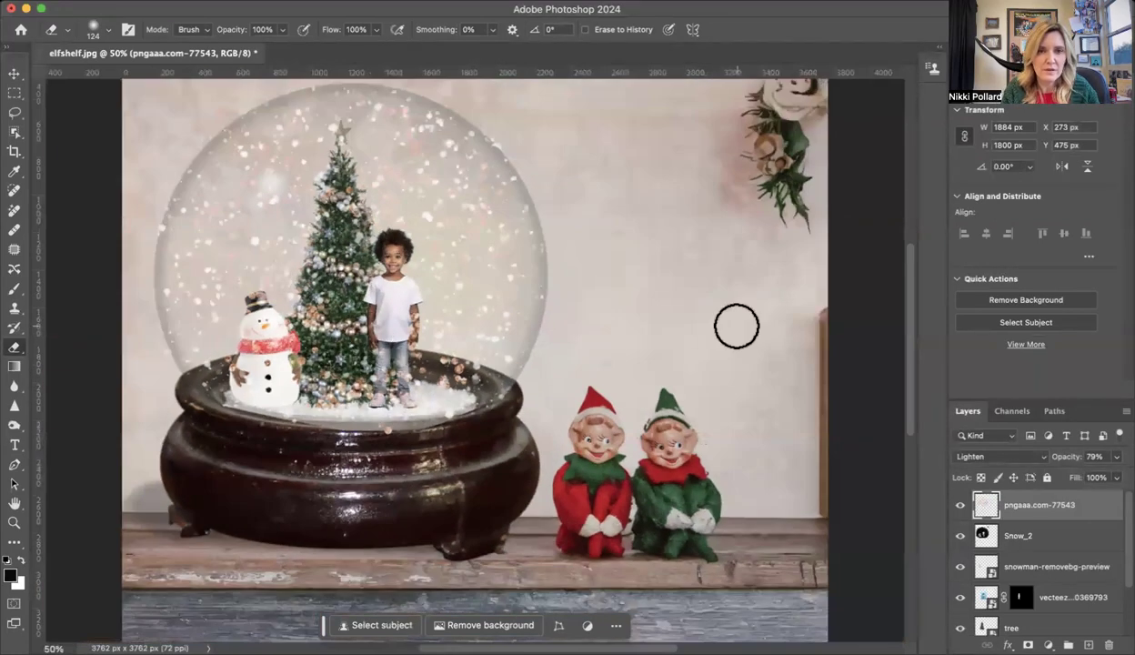
pyautogui.press('super+minus')
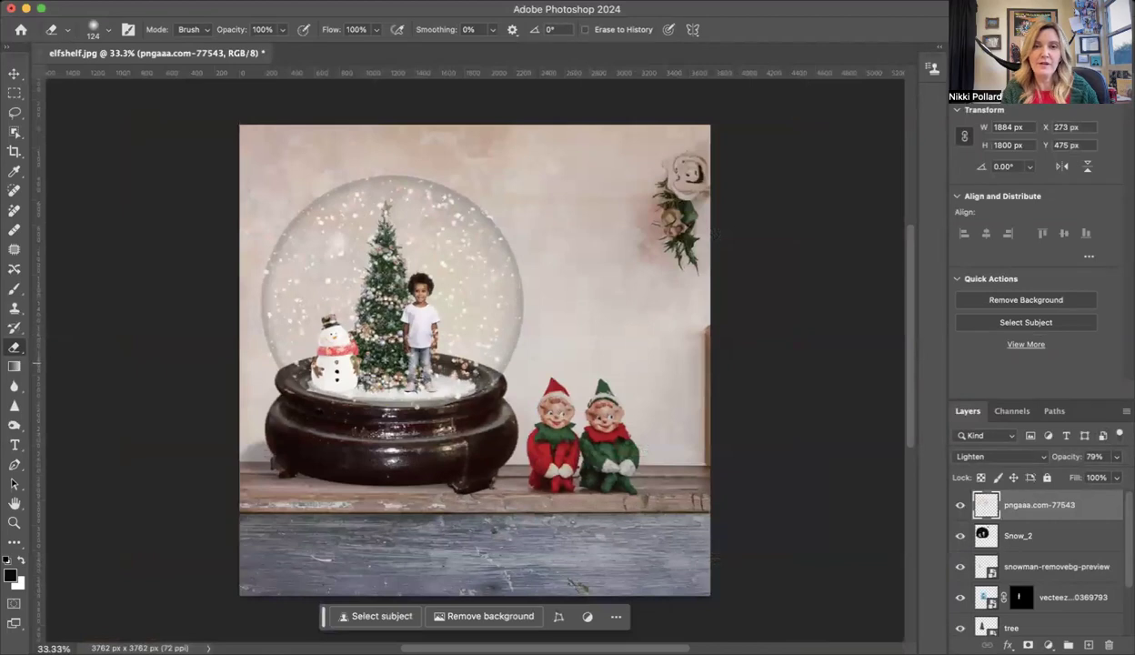
pyautogui.click(1126, 411)
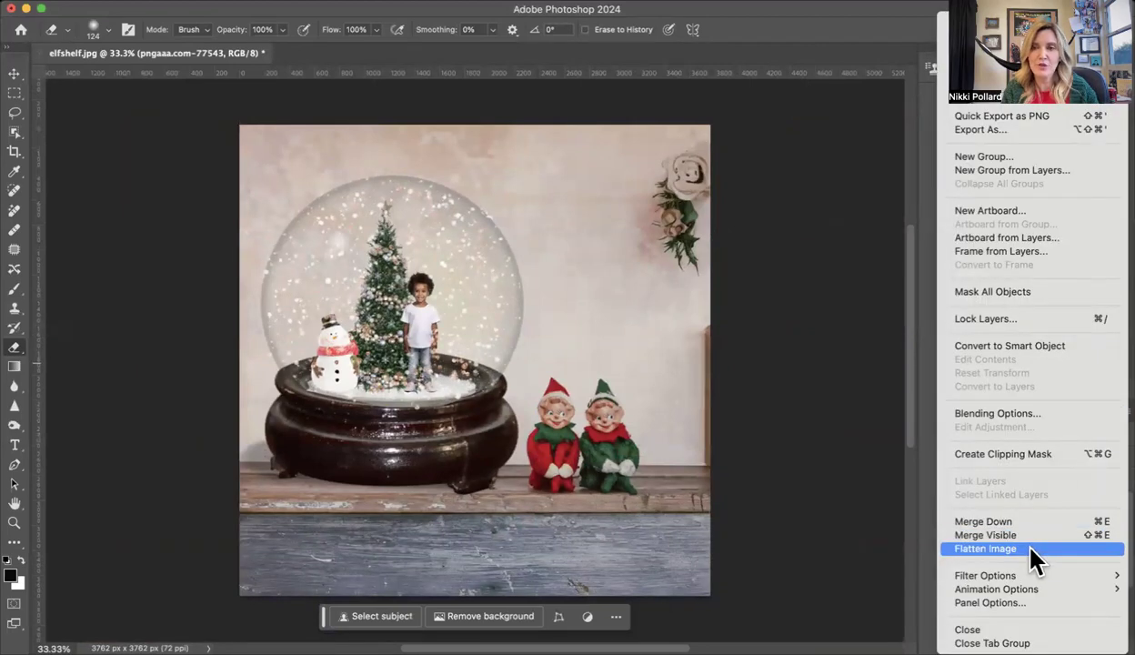
# - Flatten all layers into a single Background layer and choose Save
pyautogui.click(910, 414)
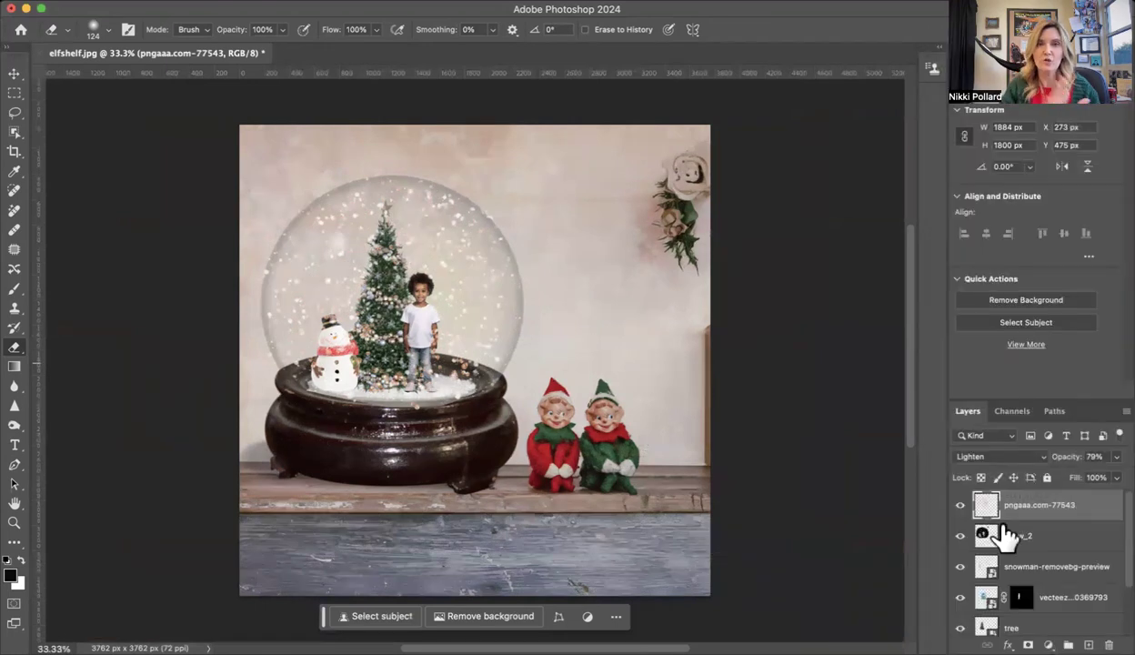
pyautogui.click(289, 3)
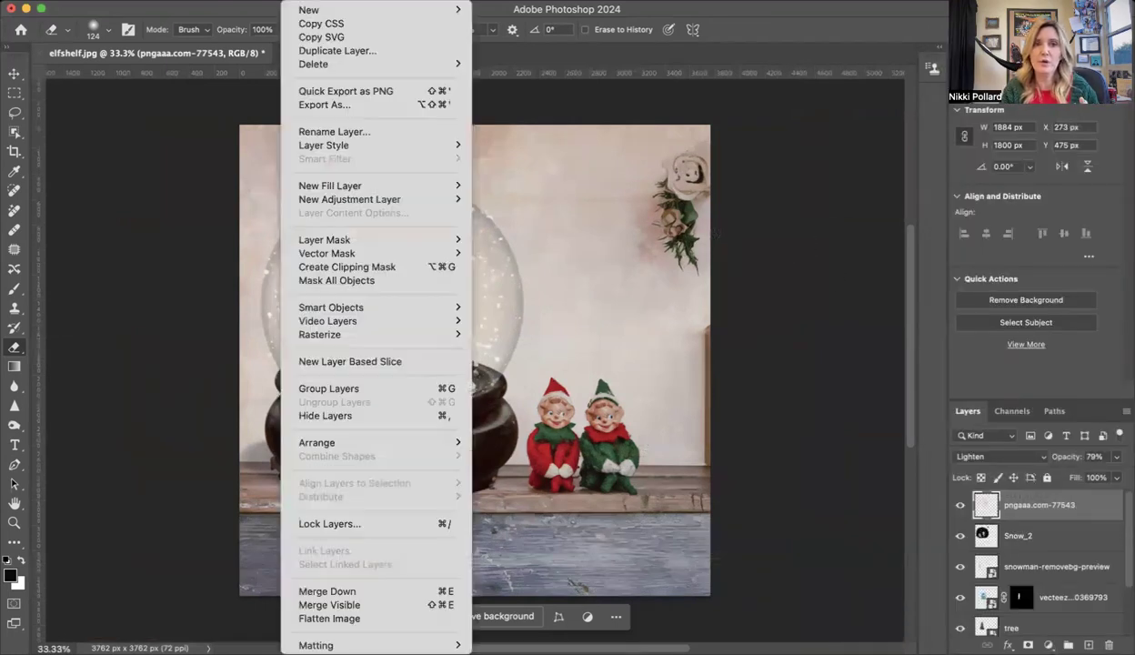
pyautogui.click(329, 618)
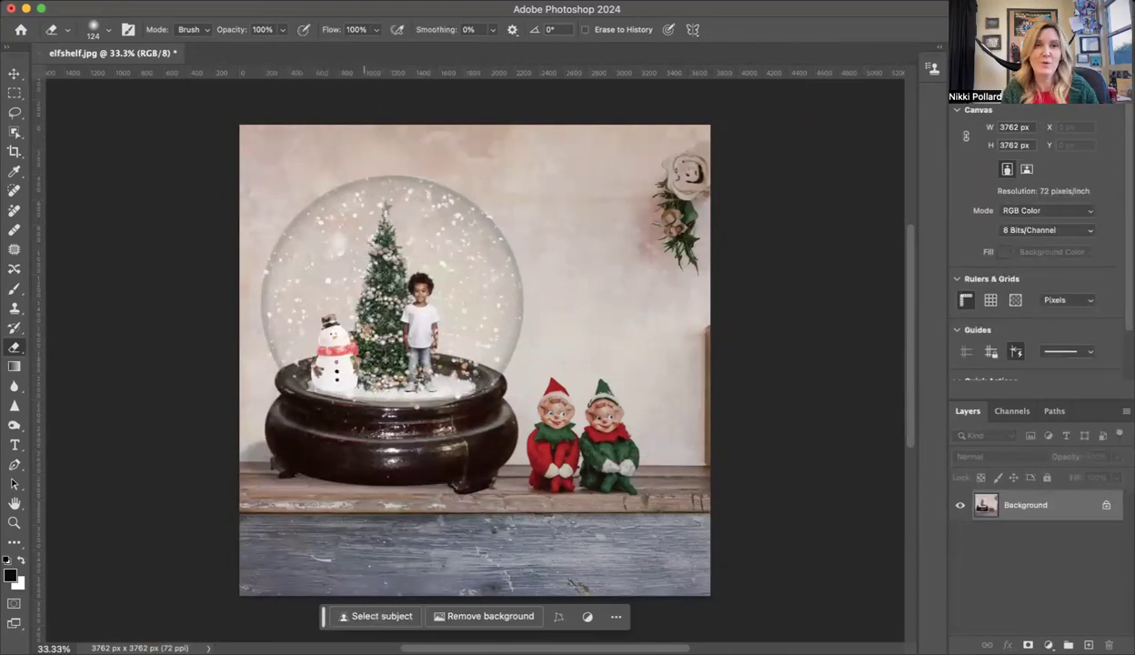
pyautogui.click(173, 0)
pyautogui.click(209, 160)
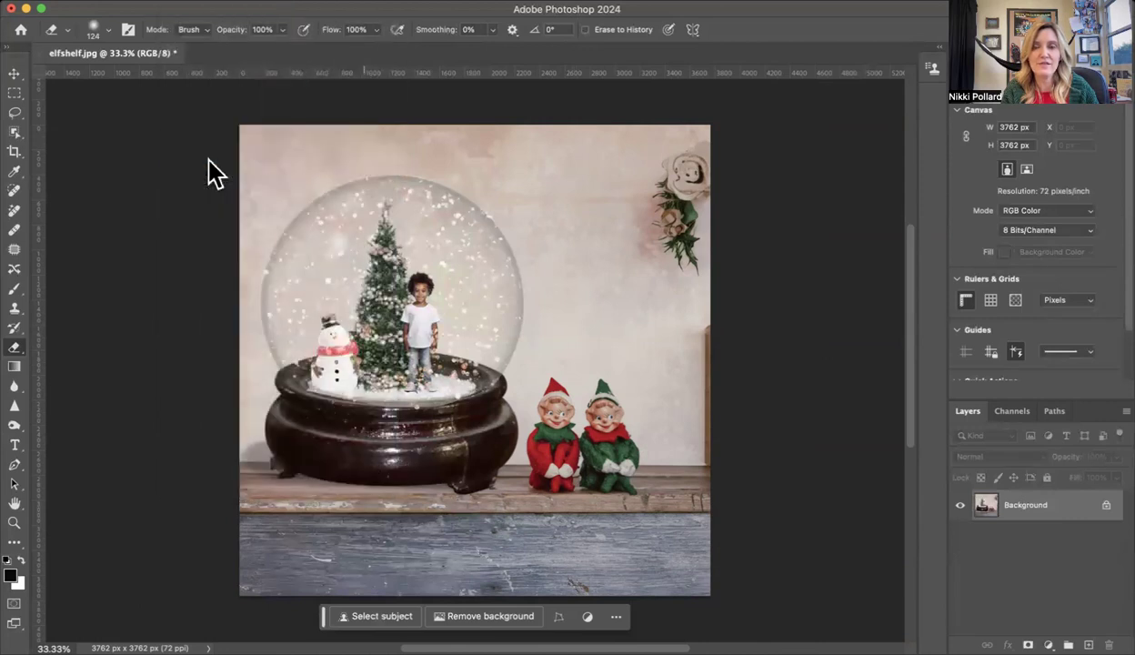